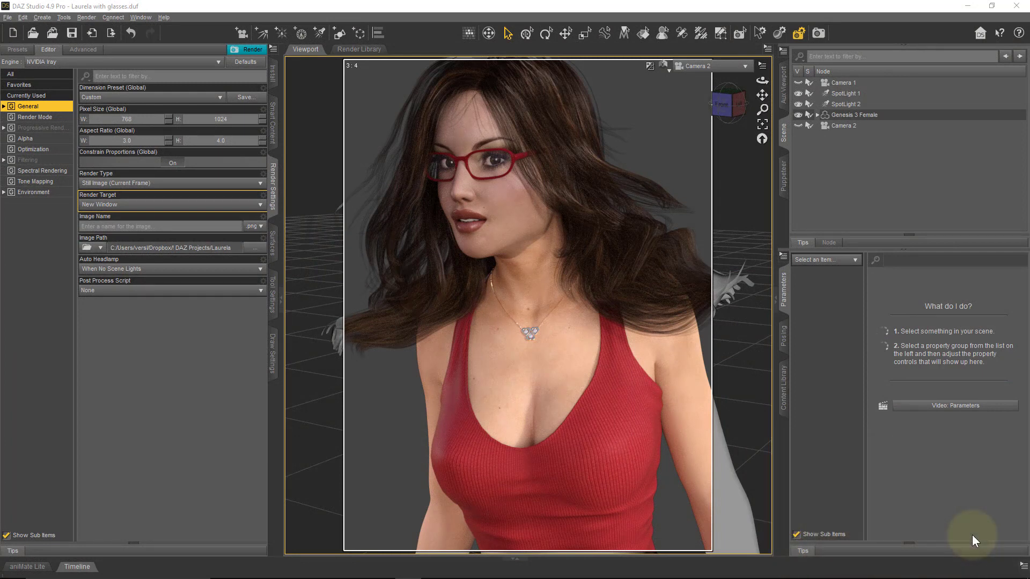
View the scene through Camera 1 and look over the viewport's drawing settings
left_click(746, 66)
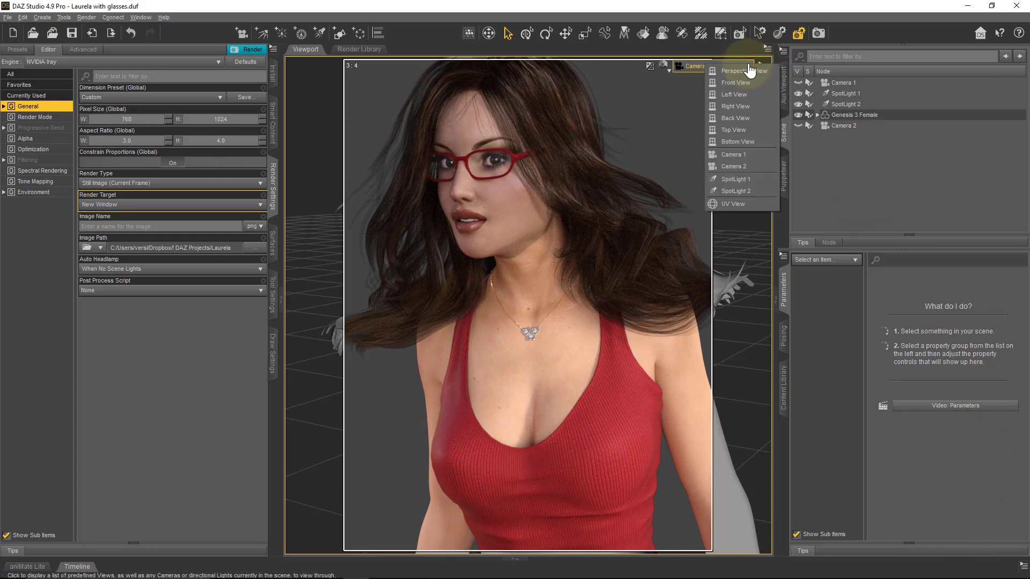
left_click(744, 156)
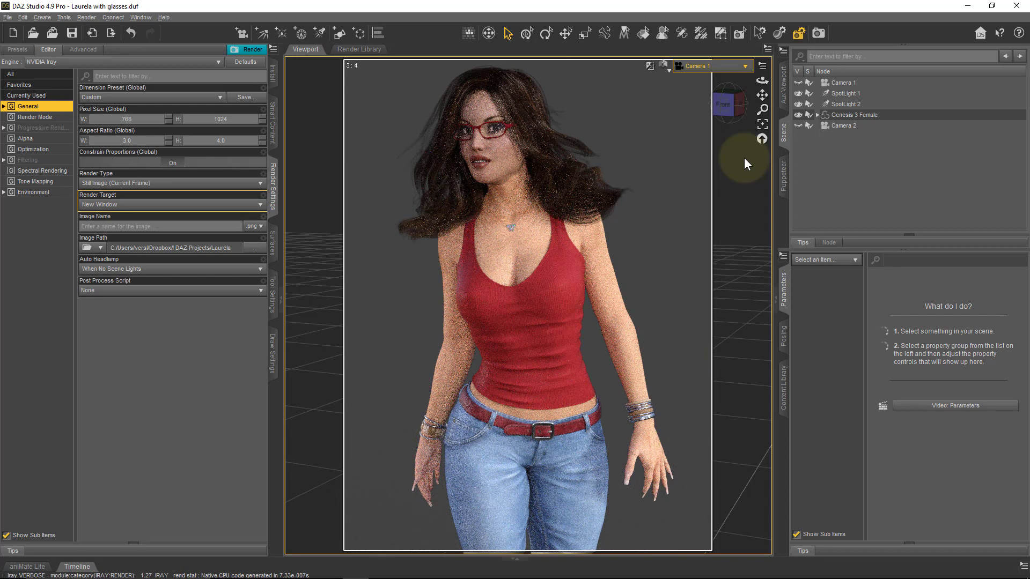
left_click(273, 355)
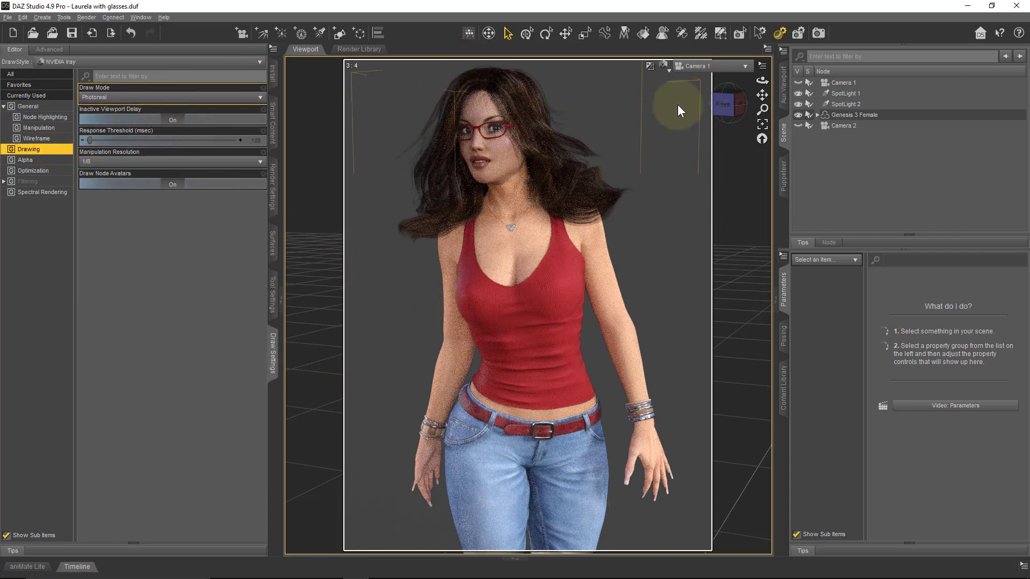
left_click(684, 70)
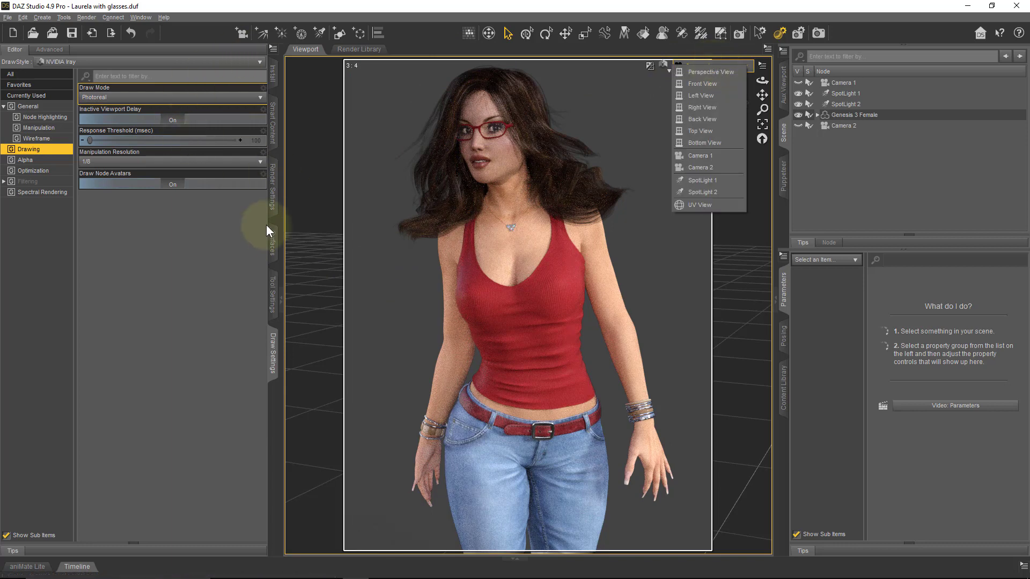
Look through the Dimensions, Destination and Misc groups of the General render settings
left_click(274, 199)
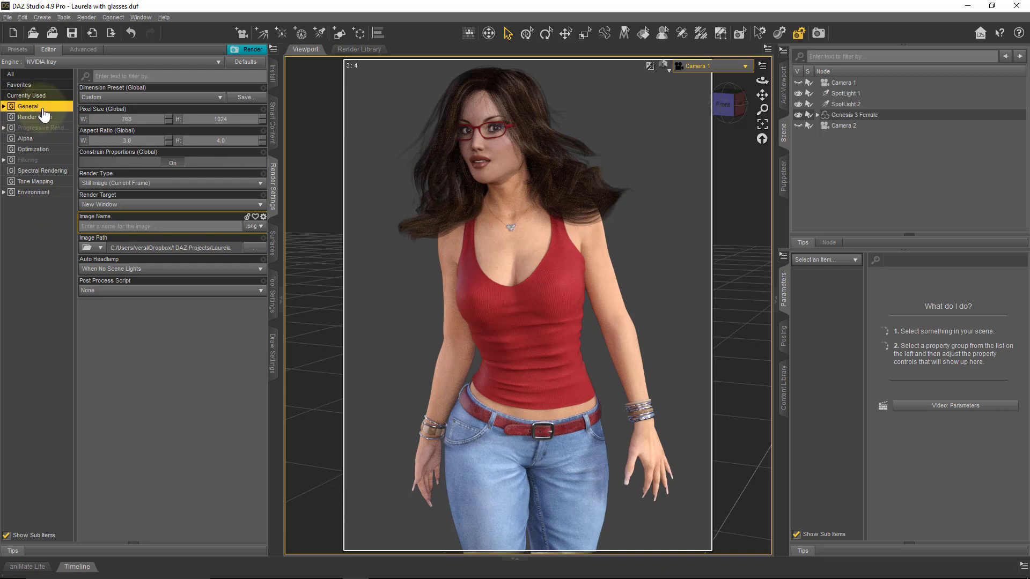
left_click(3, 106)
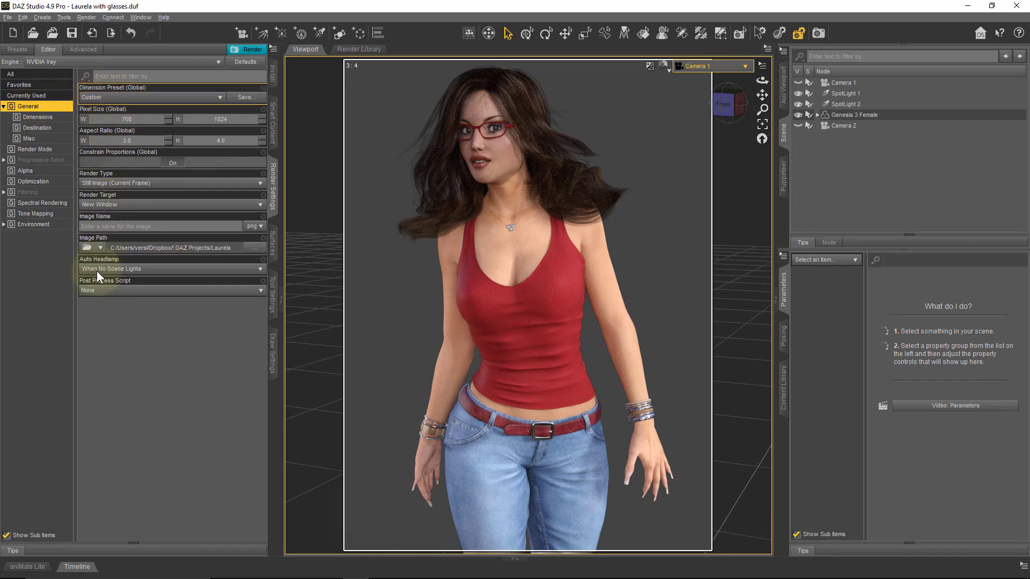
left_click(48, 117)
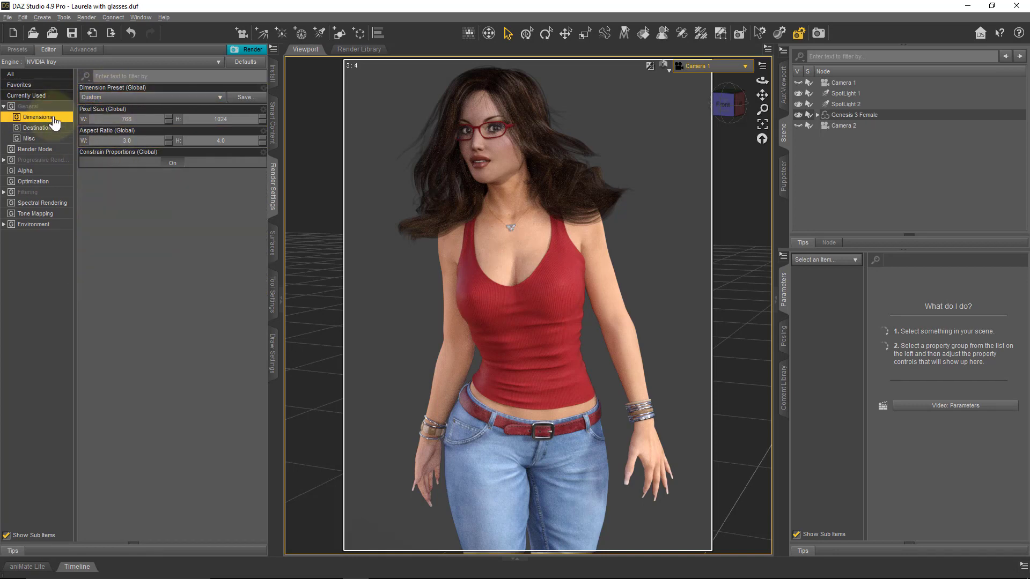
left_click(56, 129)
left_click(57, 138)
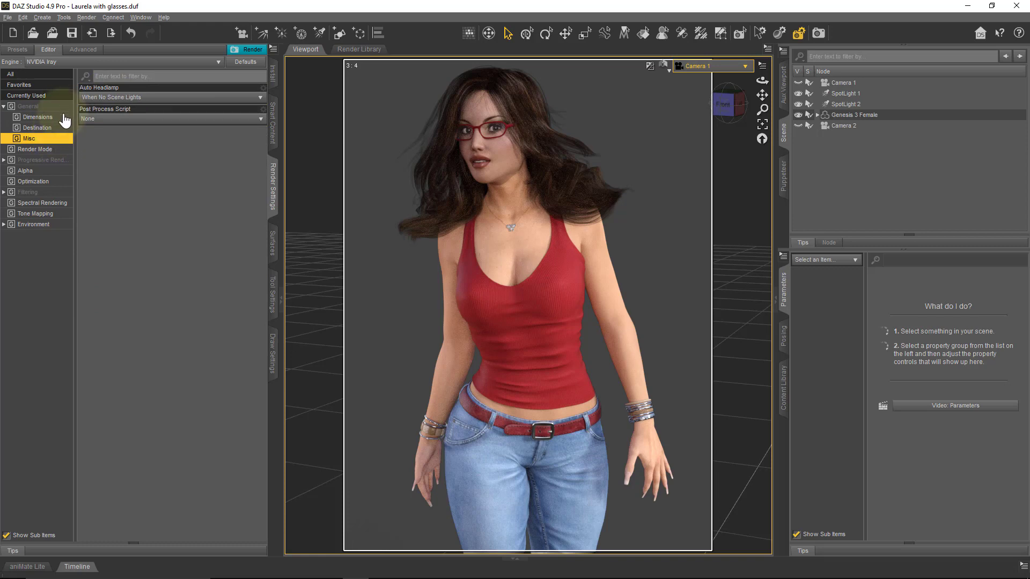
Examine the render Dimensions settings and the available dimension presets without choosing another one
left_click(64, 117)
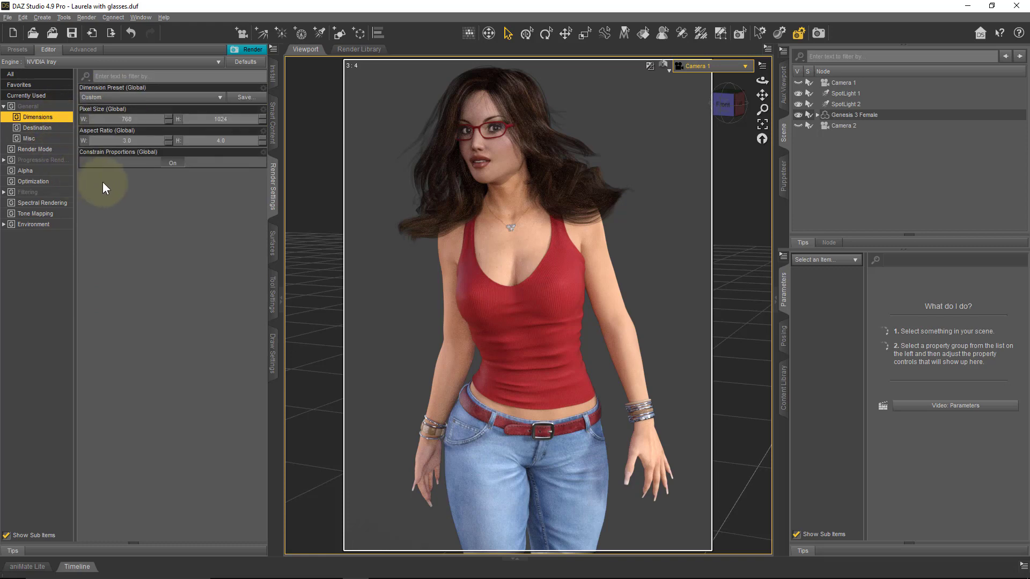
left_click(85, 131)
left_click(136, 197)
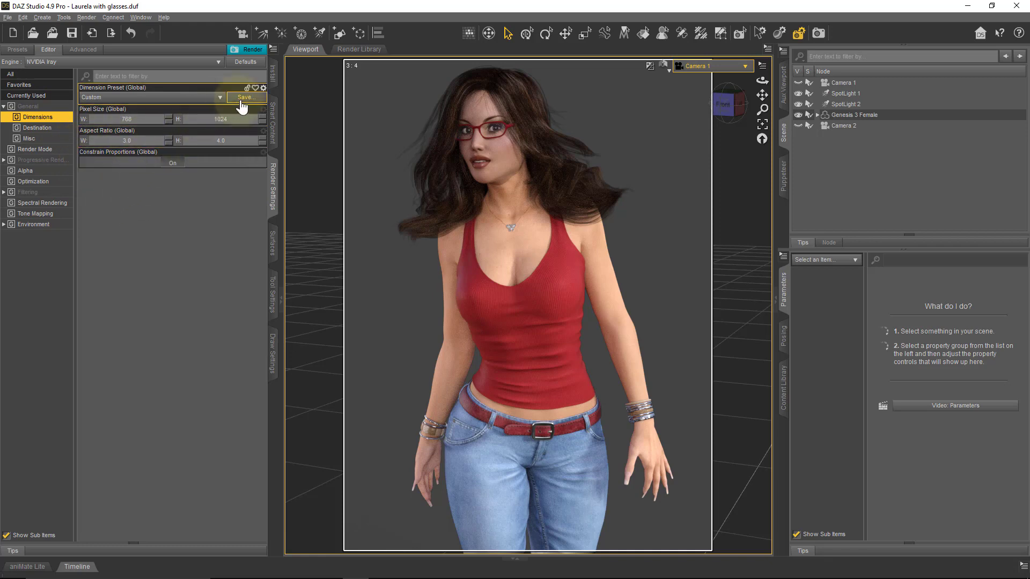
left_click(219, 99)
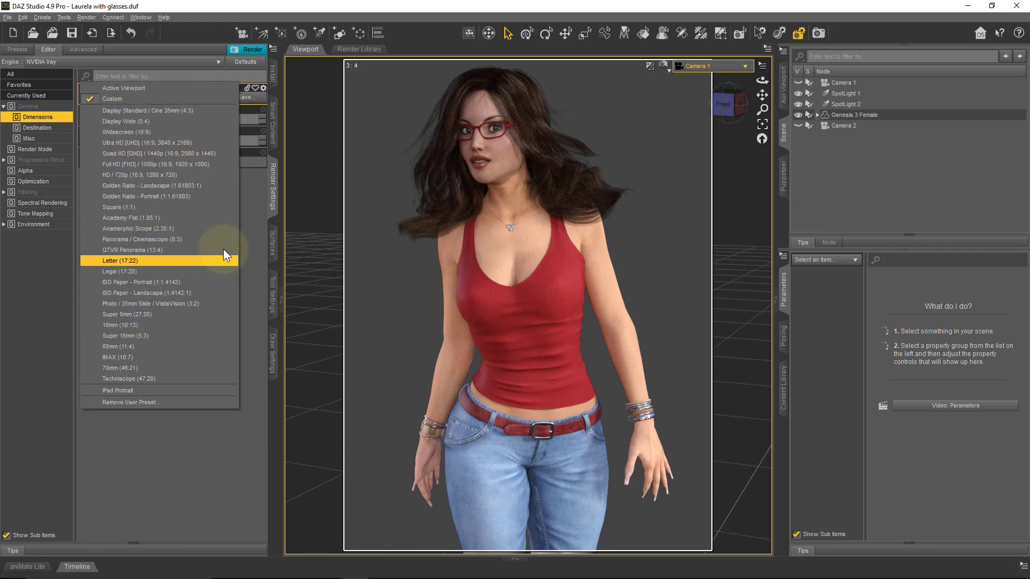
left_click(246, 221)
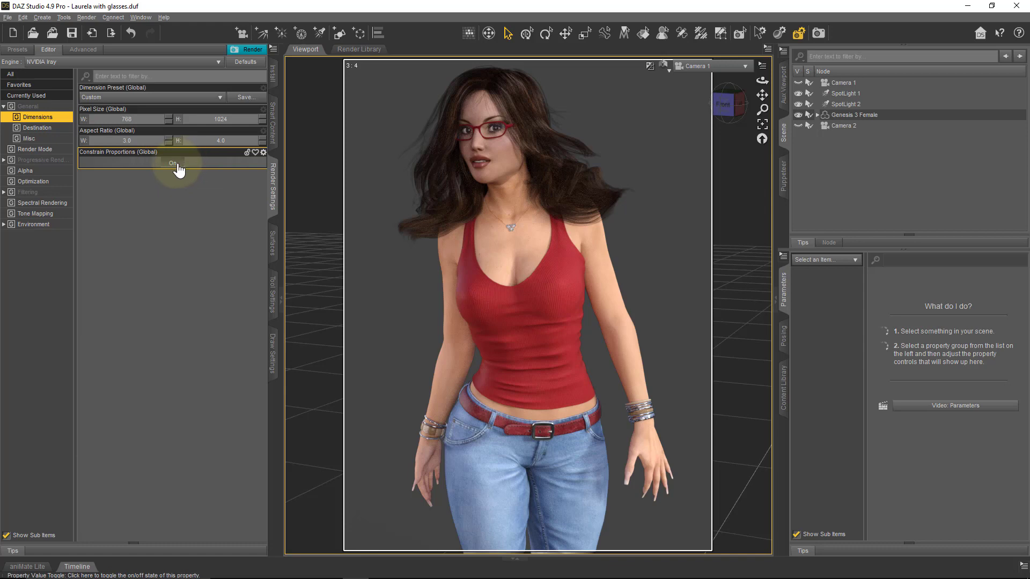
Set the render height to 2048 pixels with proportions constrained
left_click(257, 121)
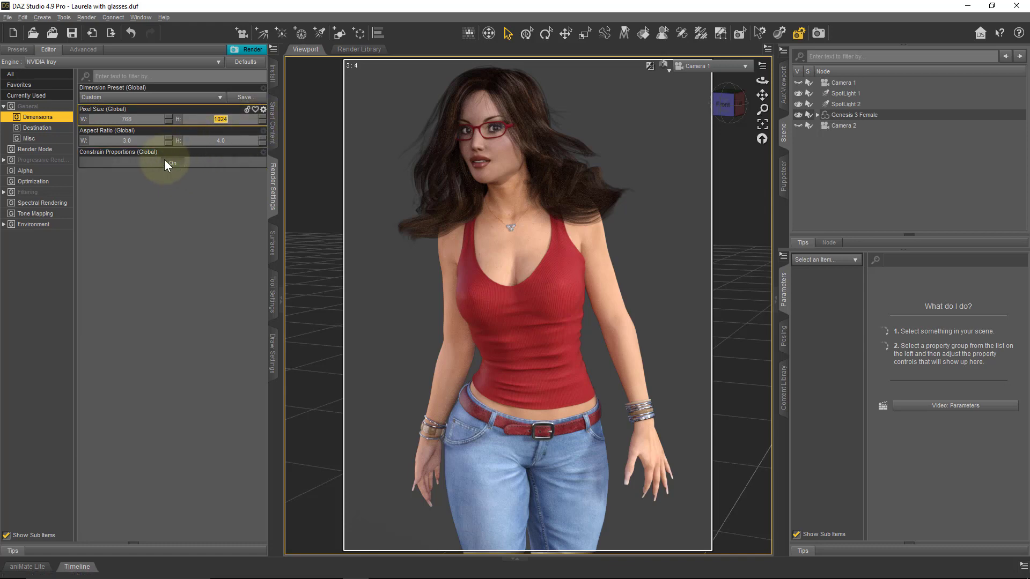
type("2048")
key("Return")
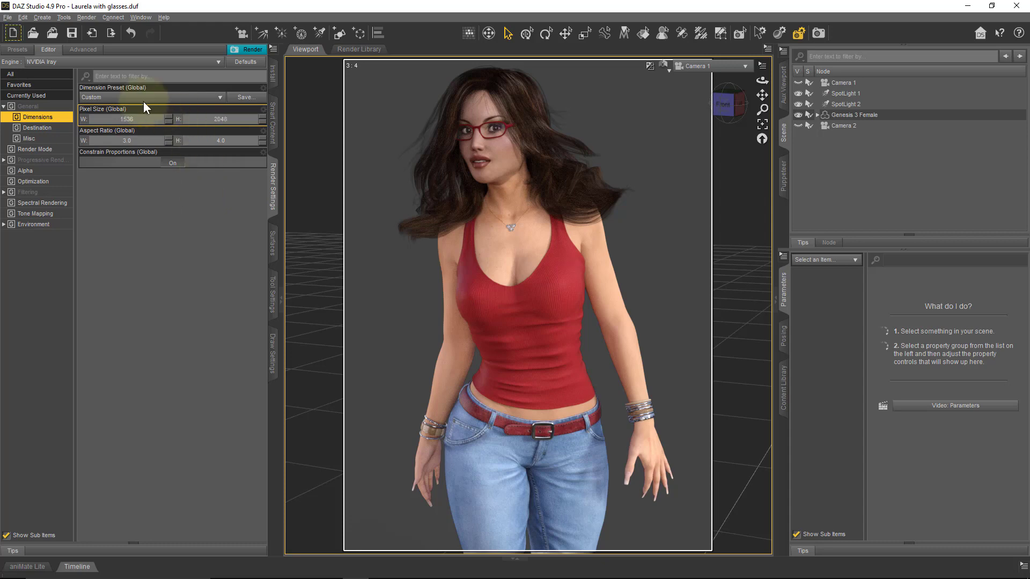
Turn off Constrain Proportions and set the render size to 2000 by 1000 pixels
left_click(169, 165)
left_click(96, 119)
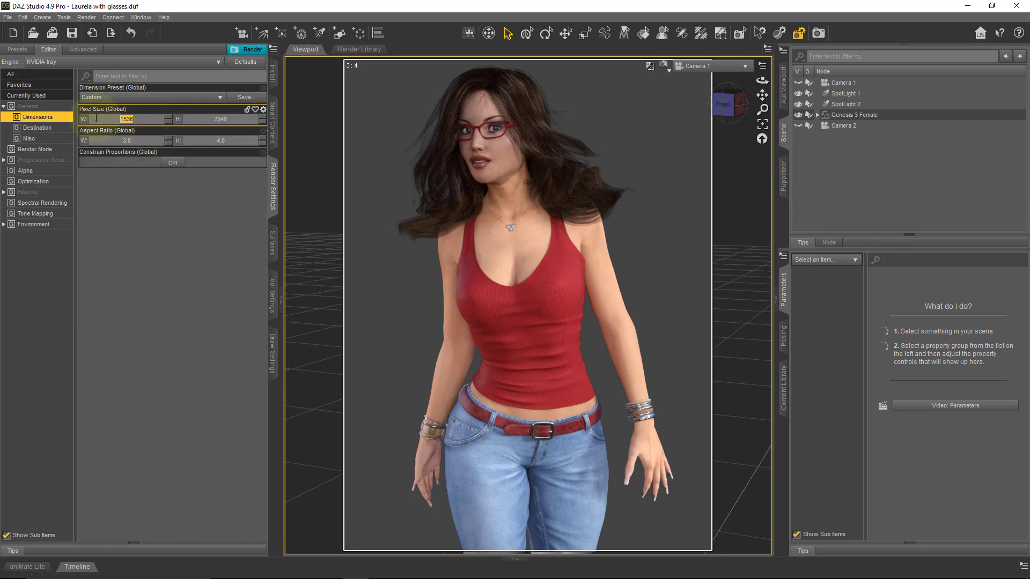
type("2000")
key("Tab")
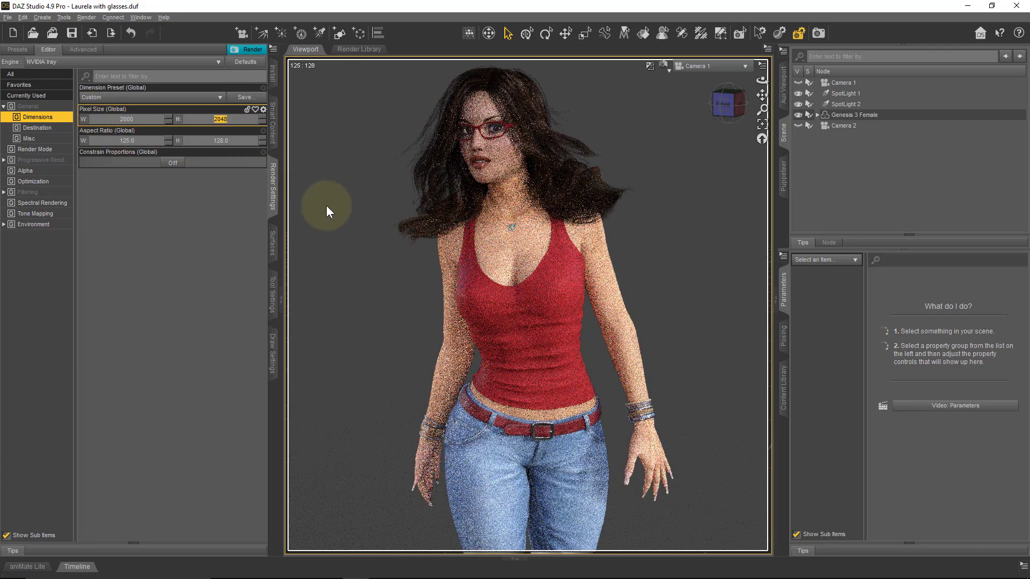
type("1000")
key("Tab")
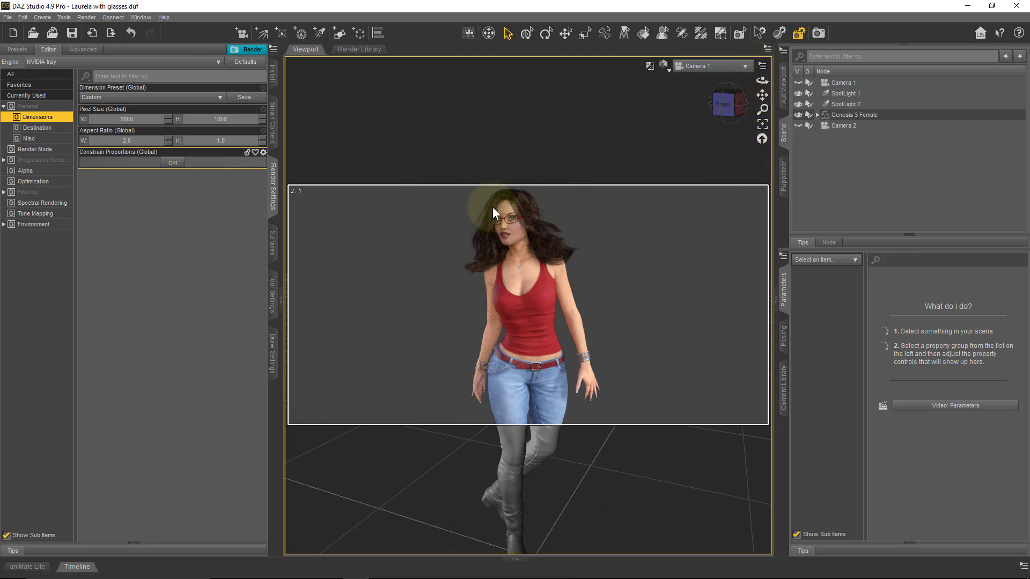
Show the Aux Viewport and toggle the main viewport's aspect frame off and on again
left_click(783, 97)
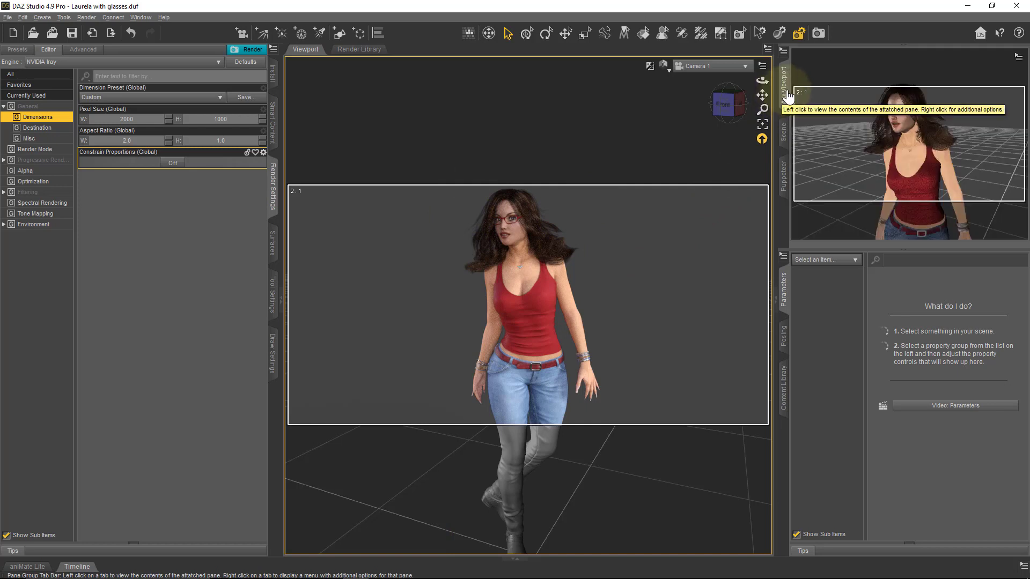
left_click(762, 65)
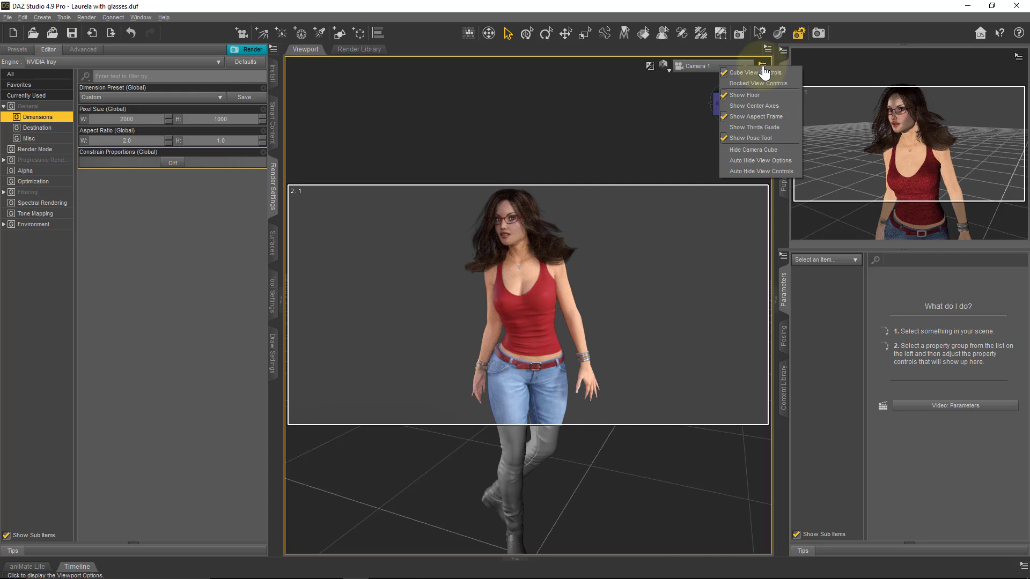
left_click(788, 116)
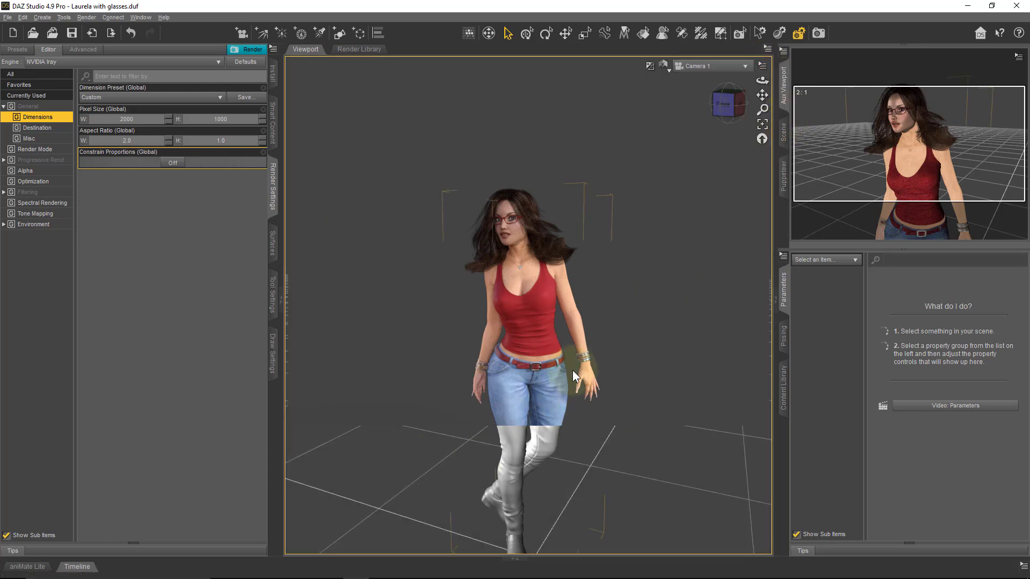
left_click(762, 65)
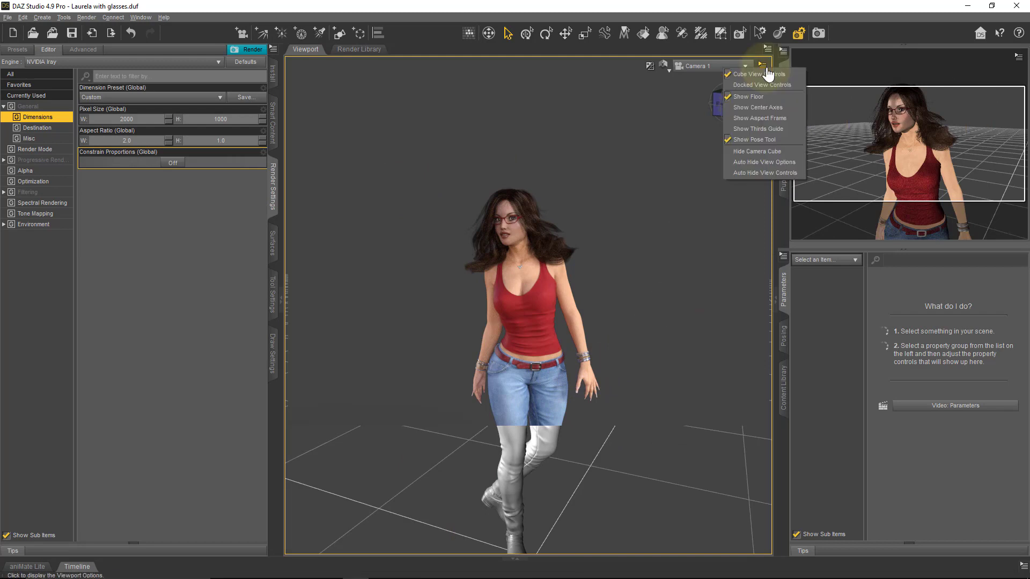
left_click(766, 117)
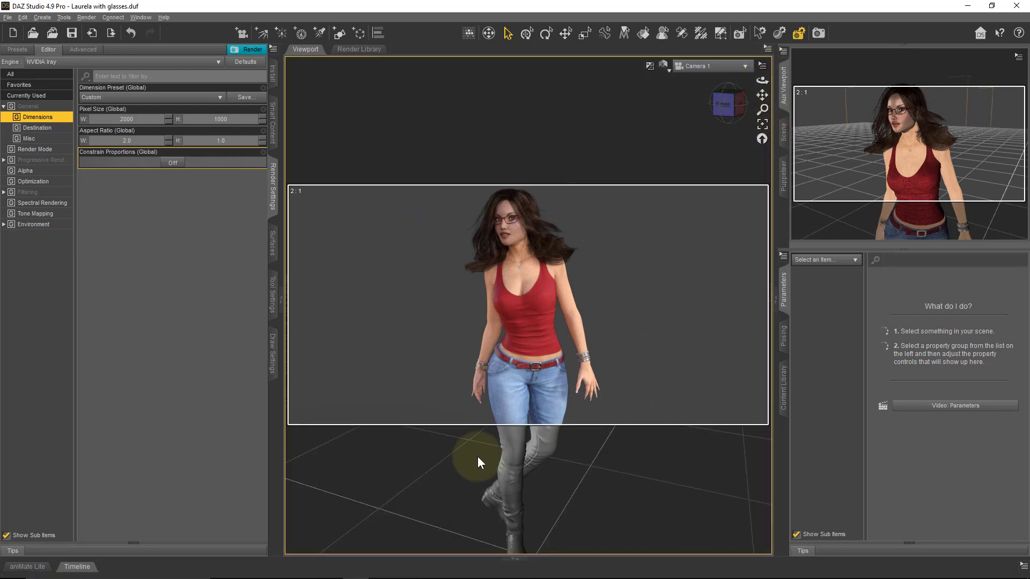
Apply the iPad Protrait dimension preset and set the render height to 1024 pixels
left_click(216, 98)
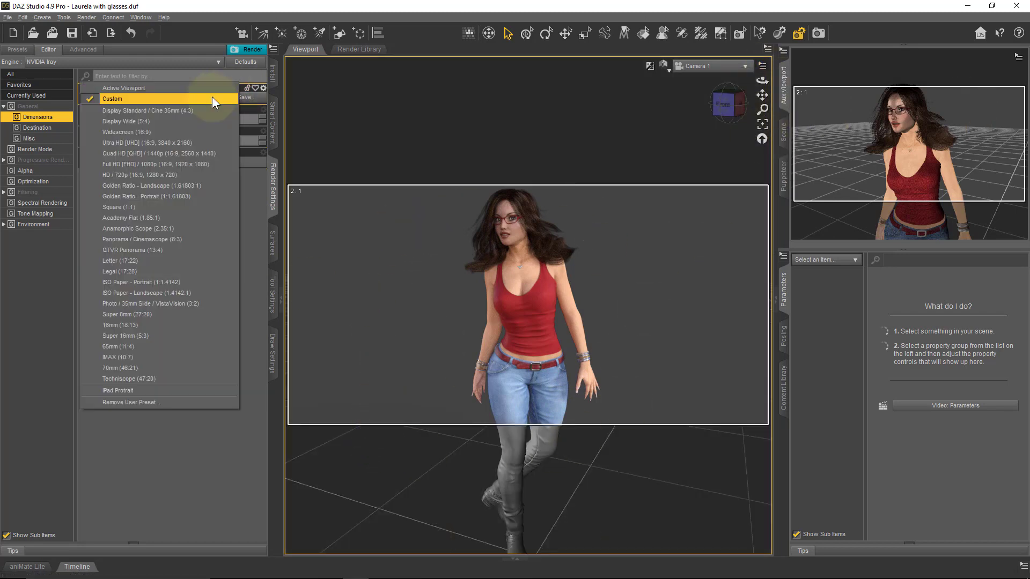
left_click(159, 391)
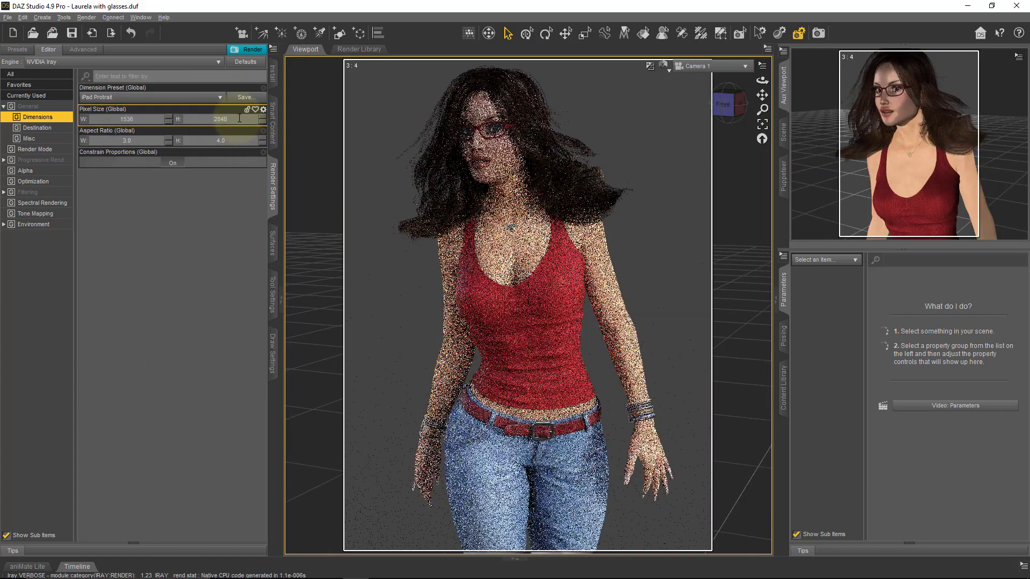
left_click(195, 119)
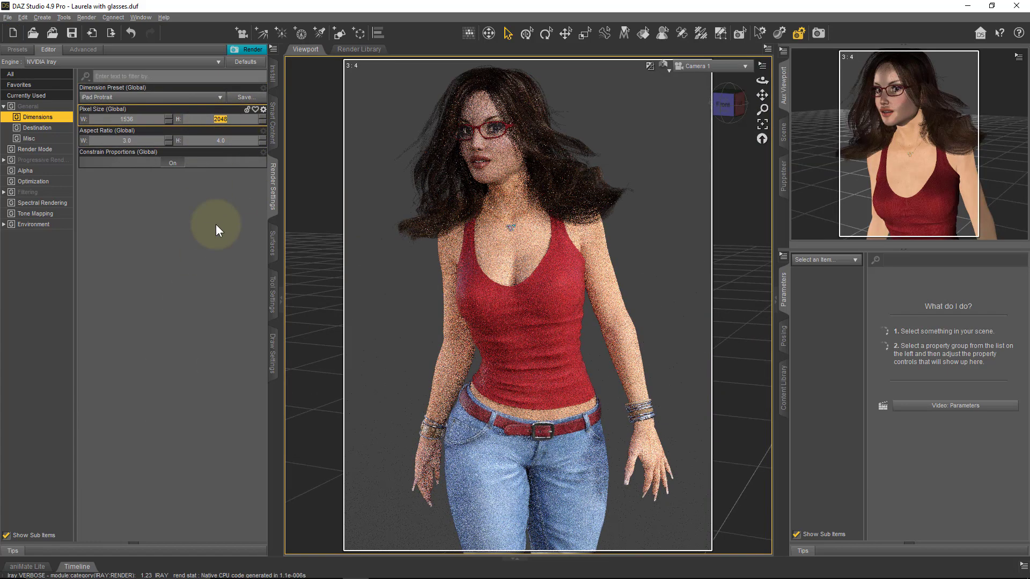
type("1024")
key("Return")
Examine the Destination settings, including the Render Type and Render Target options and the image name and path
key("Down")
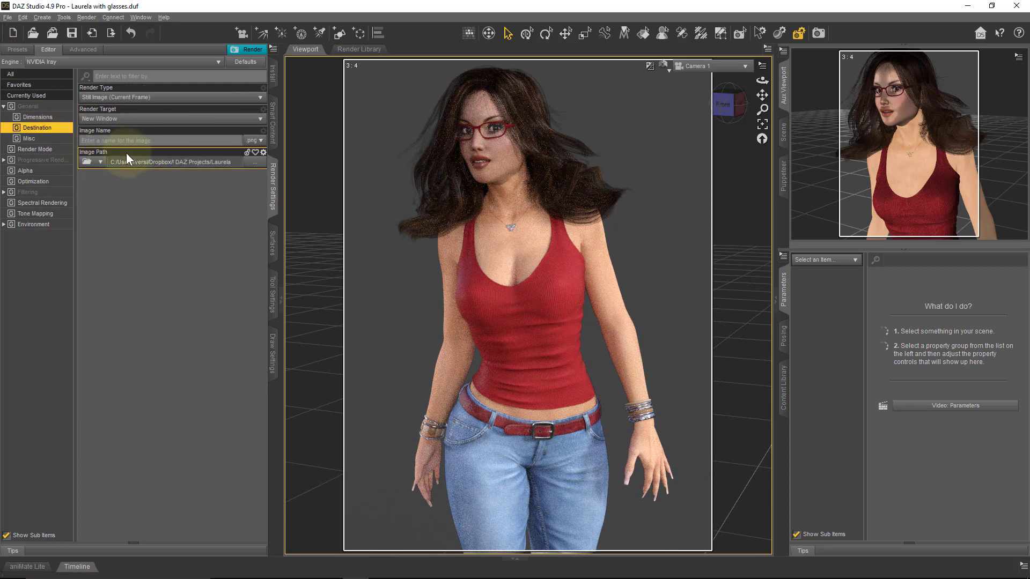
left_click(181, 99)
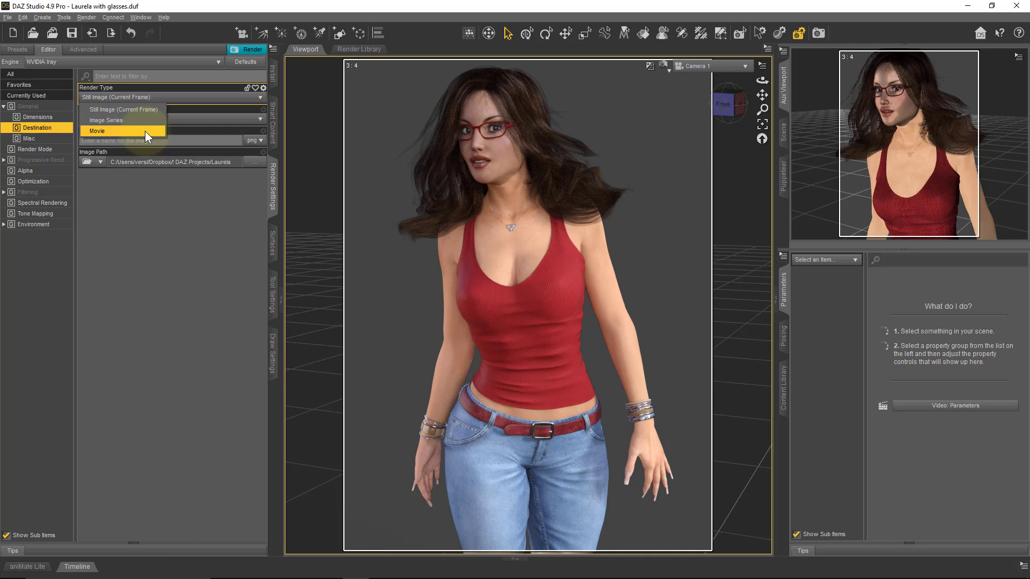
left_click(196, 124)
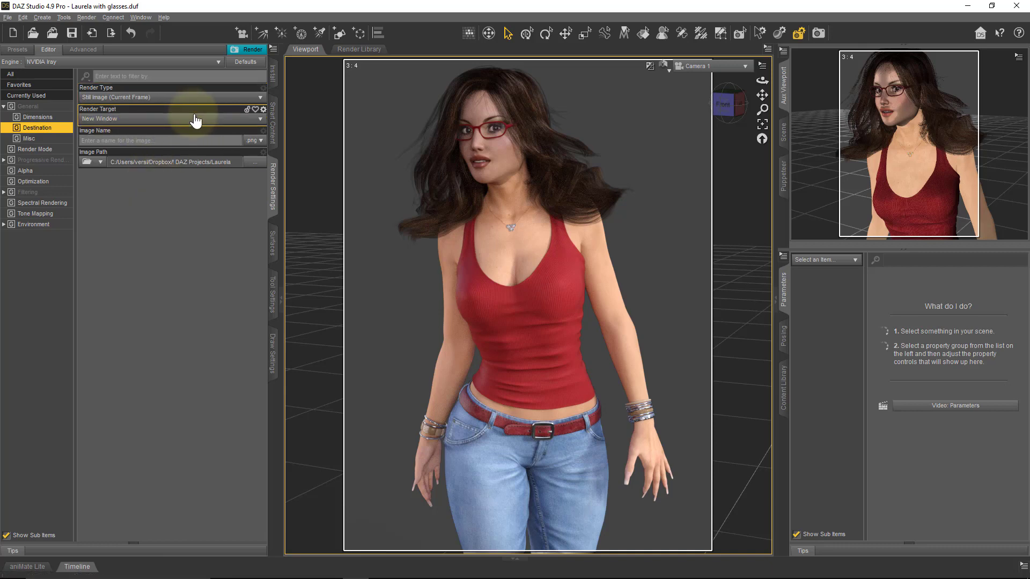
left_click(195, 119)
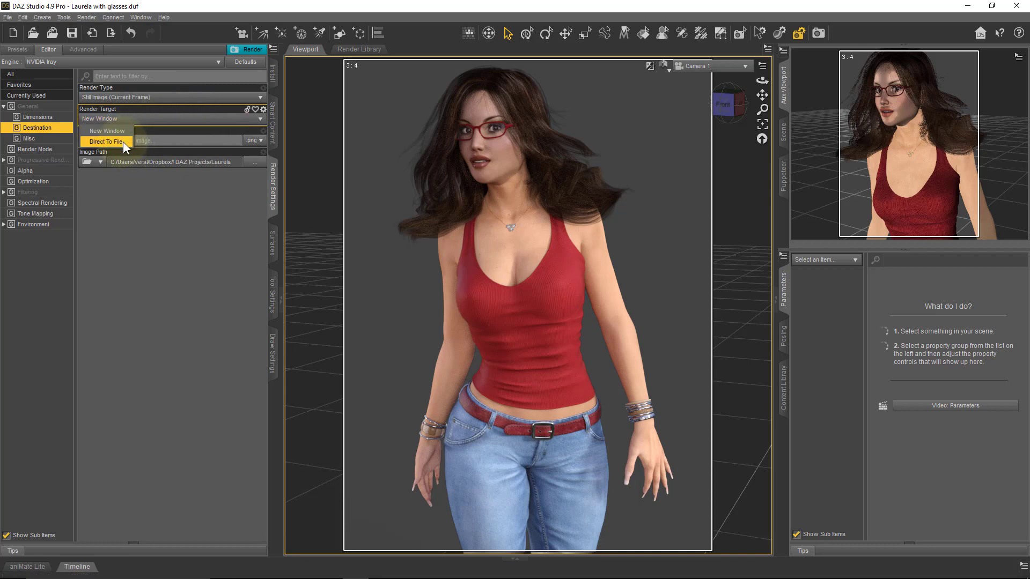
left_click(201, 139)
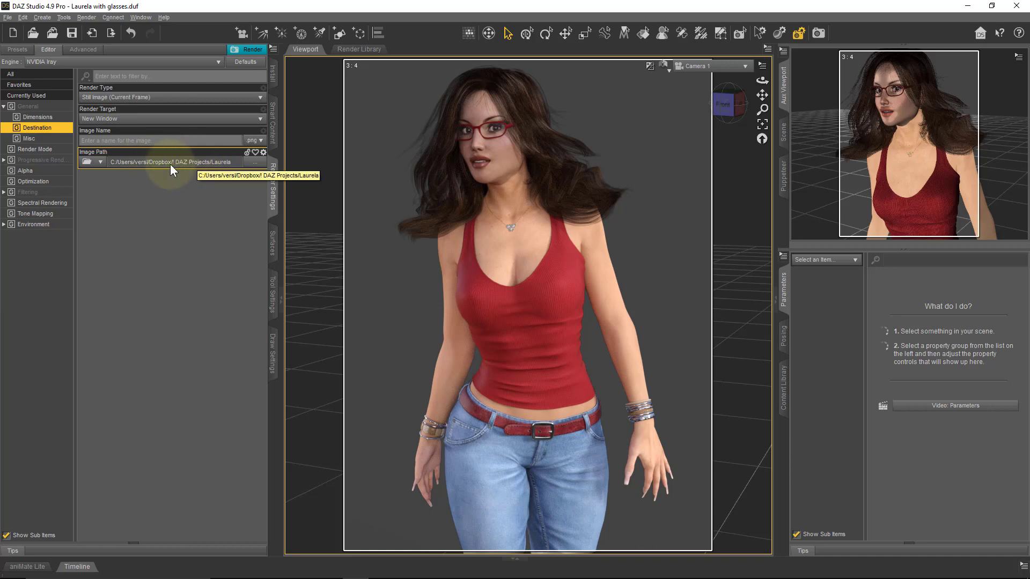
Check the Auto Headlamp options against the lights in the scene list, and open the Render Mode settings
left_click(63, 140)
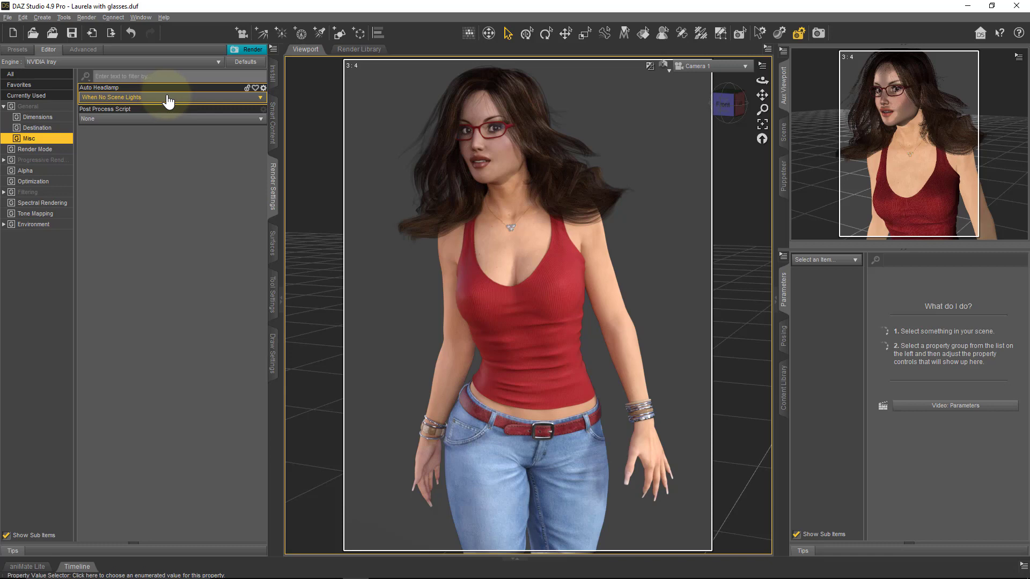
left_click(783, 133)
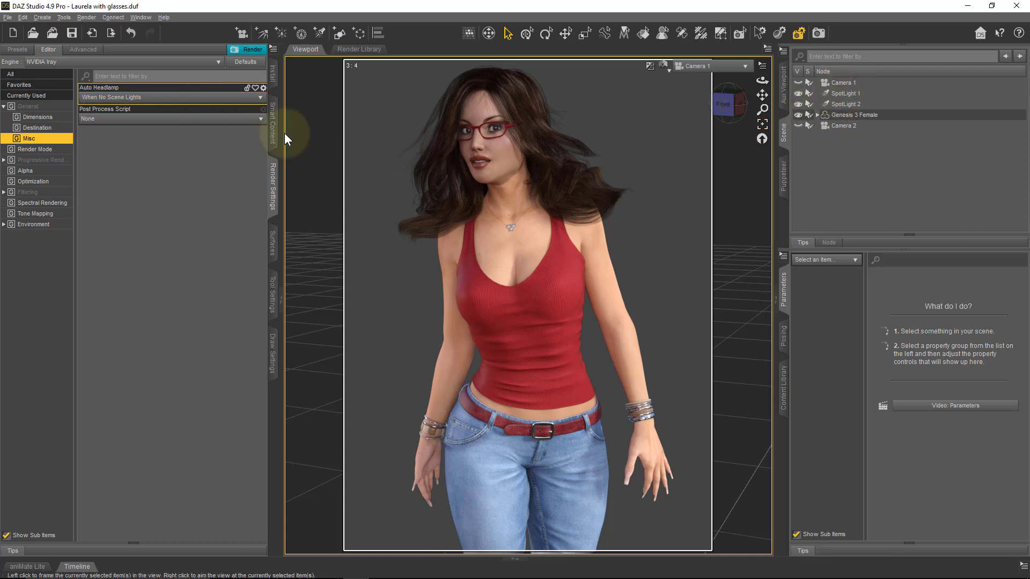
left_click(186, 98)
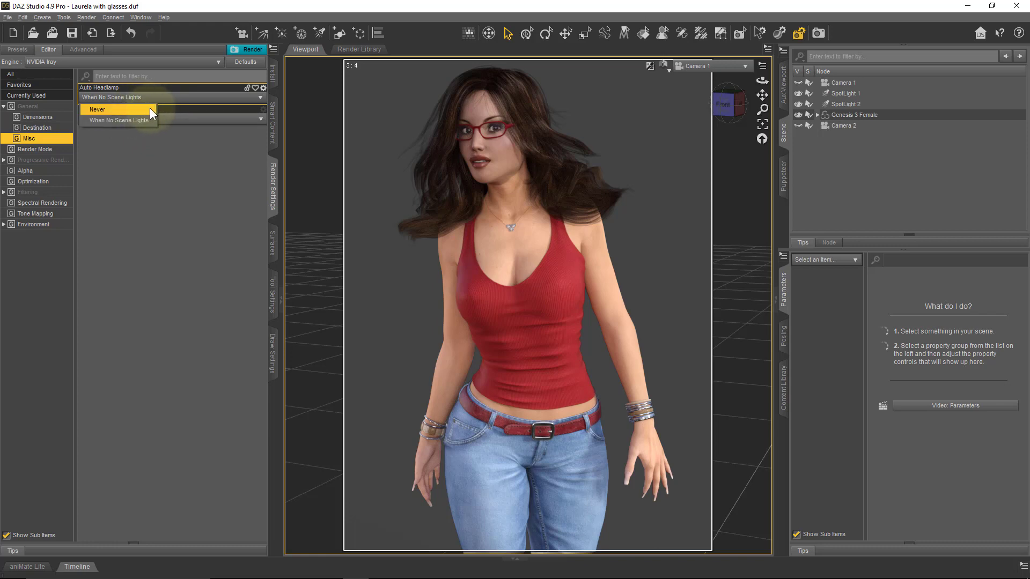
left_click(176, 136)
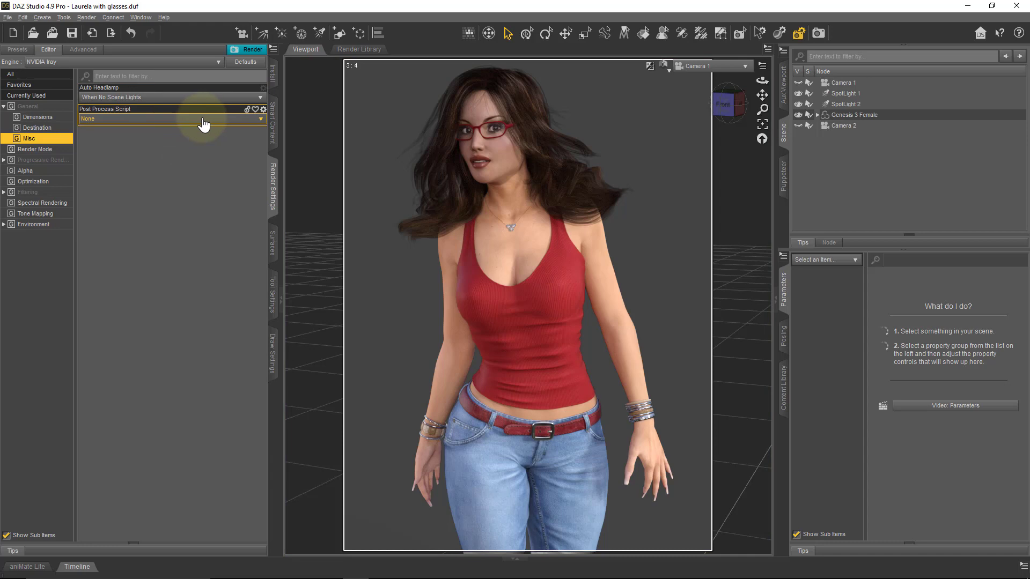
left_click(50, 152)
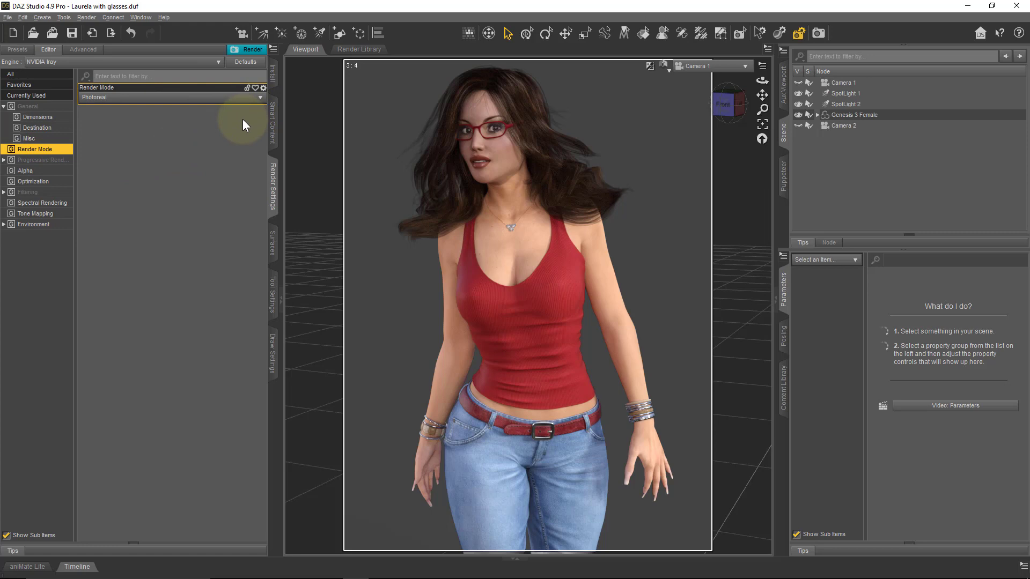
Check the available Render Mode options, and expand the Progressive Rendering group to view its Update and Completion settings
left_click(260, 98)
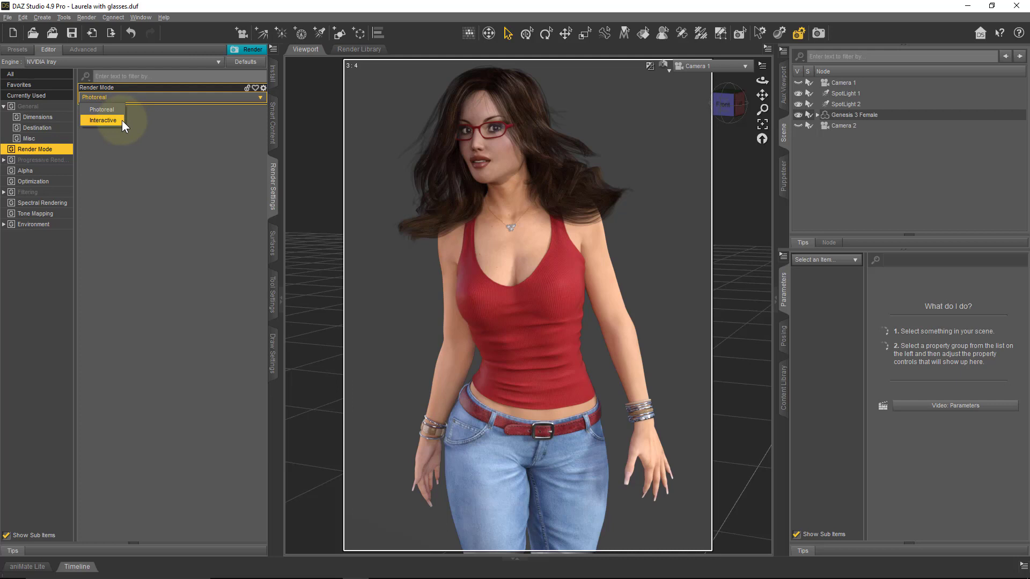
left_click(122, 123)
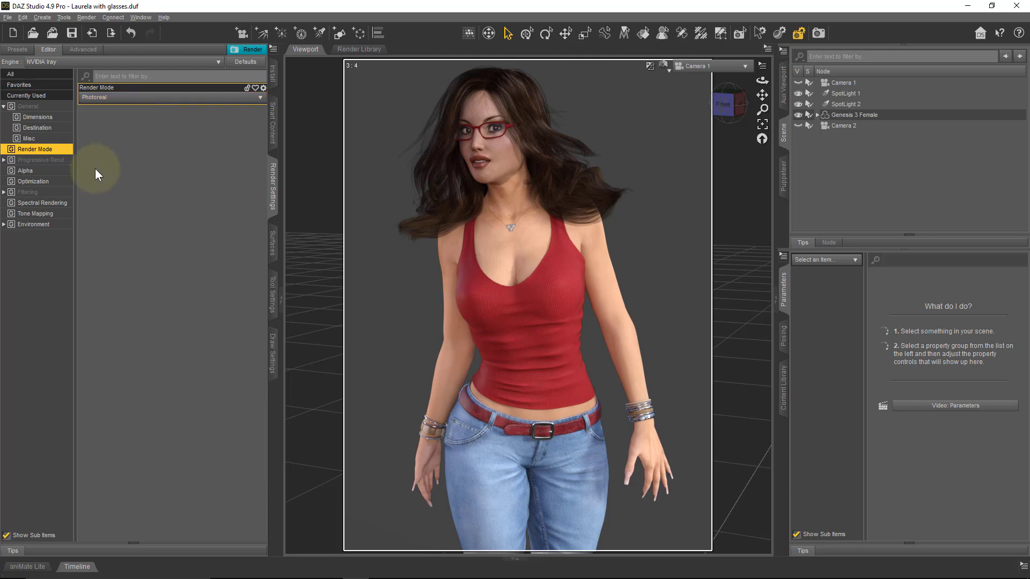
left_click(21, 161)
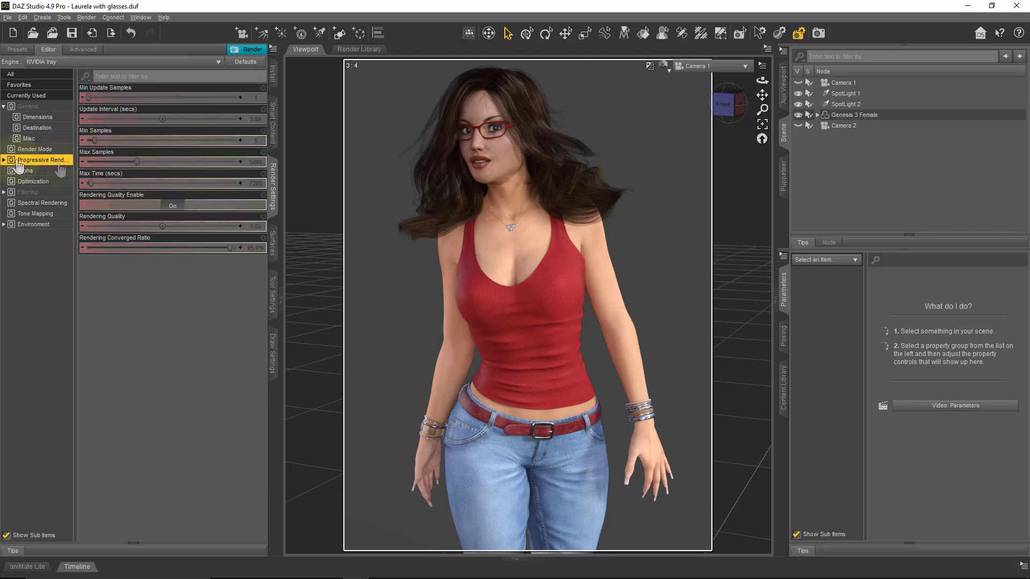
left_click(3, 160)
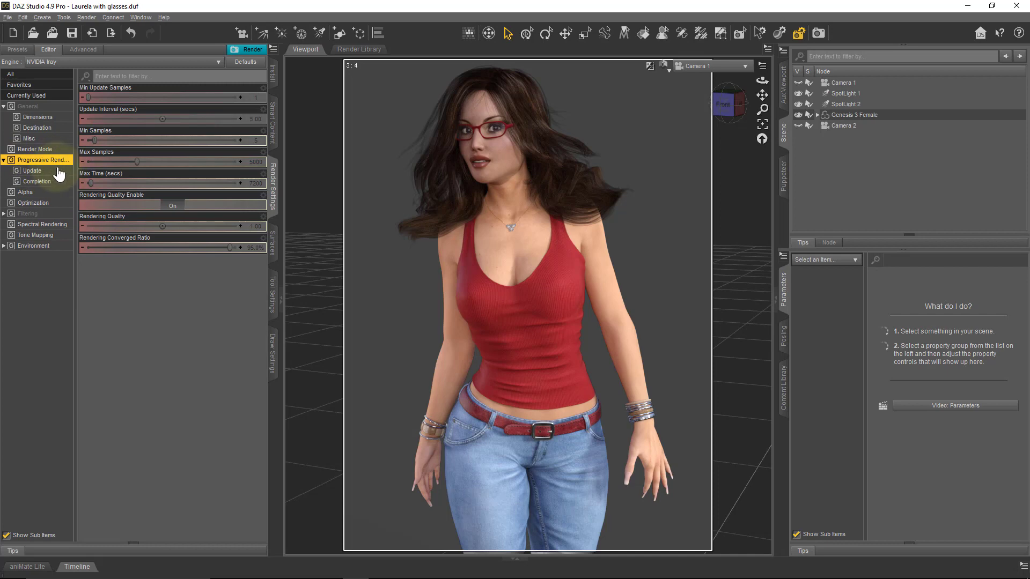
left_click(57, 171)
left_click(63, 182)
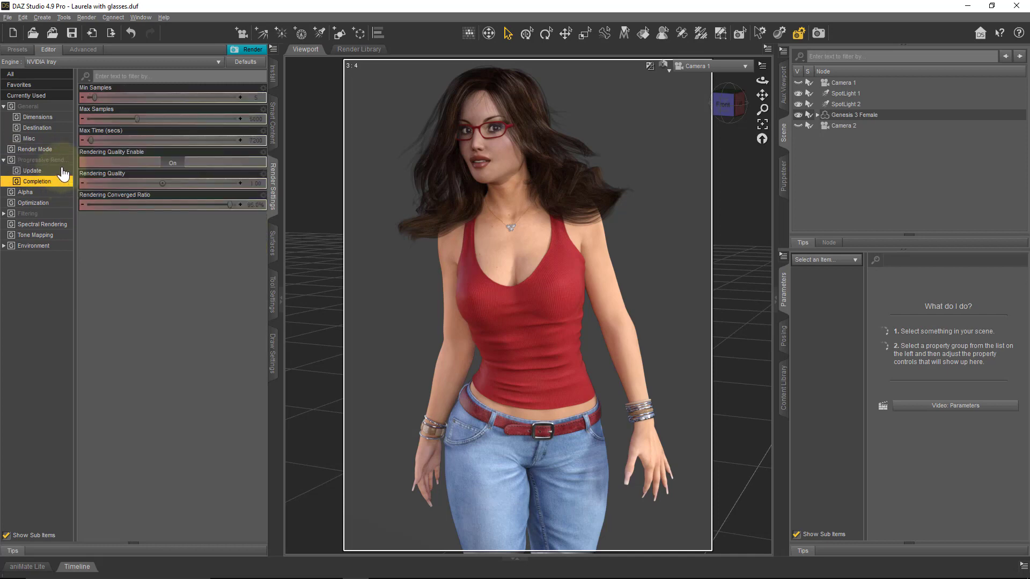
left_click(62, 171)
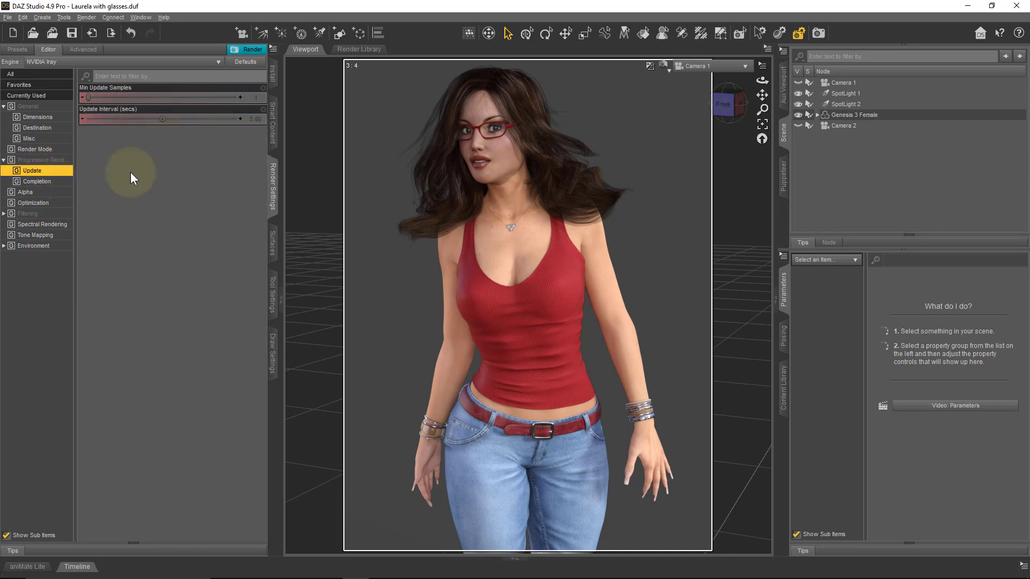
Start a test render of the Camera 1 view and move the render and progress windows apart to watch its updates
left_click(260, 51)
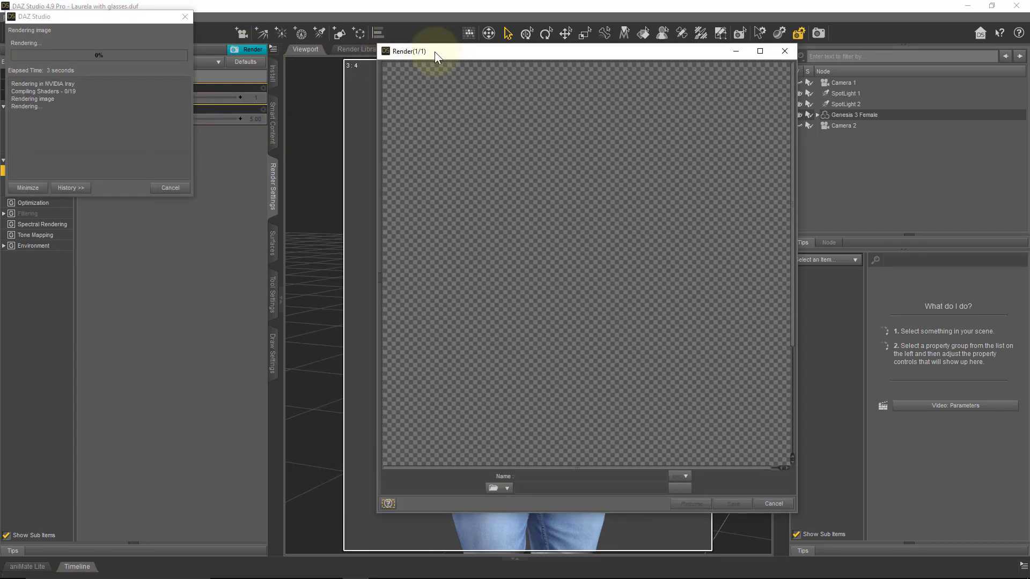
left_click_drag(433, 51, 657, 26)
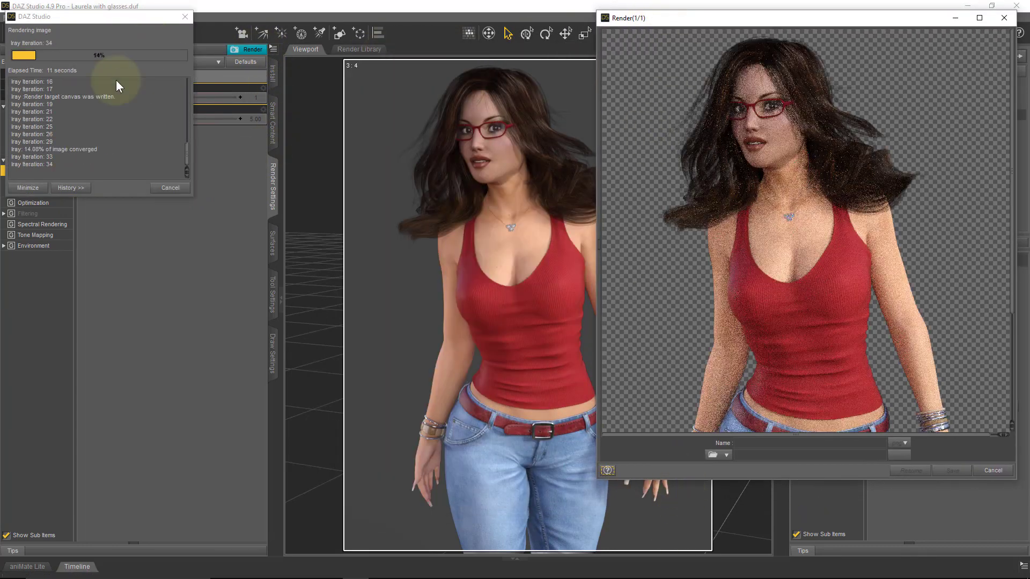
left_click_drag(102, 19, 183, 162)
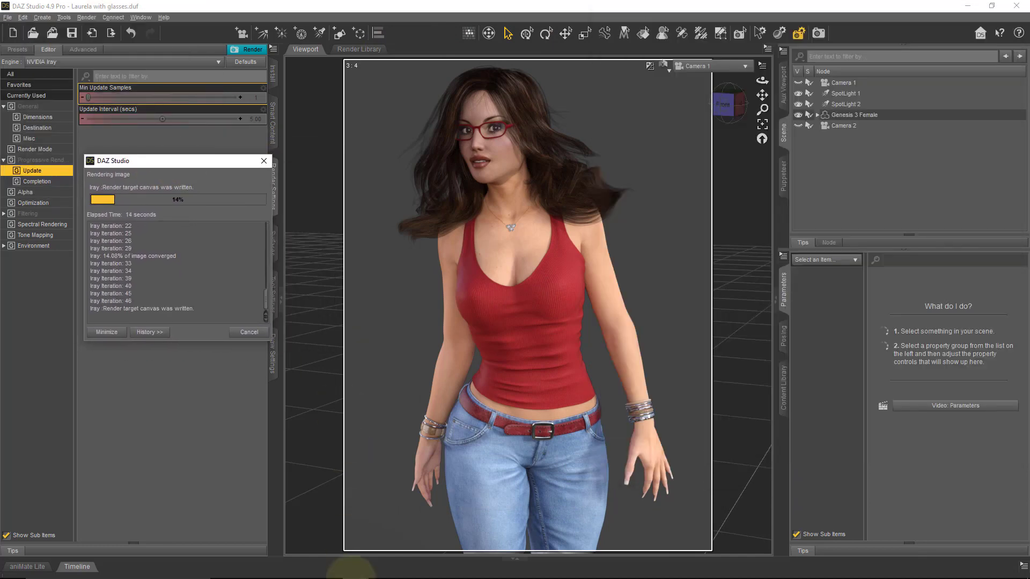
mouse_move(355, 568)
left_click(402, 536)
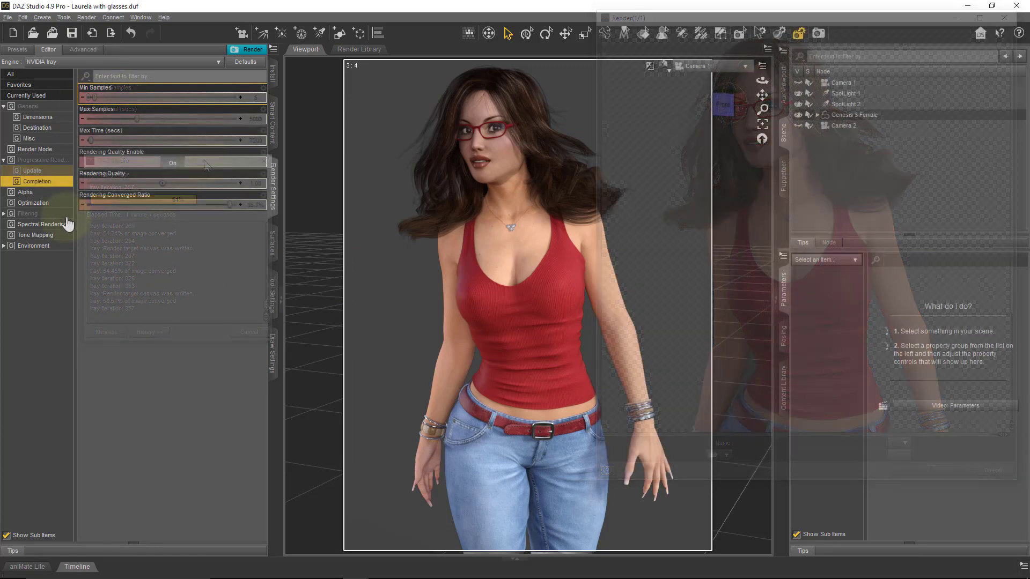
In the Completion settings, try a Max Time of 259200 seconds and reset the parameter to its default
left_click(44, 181)
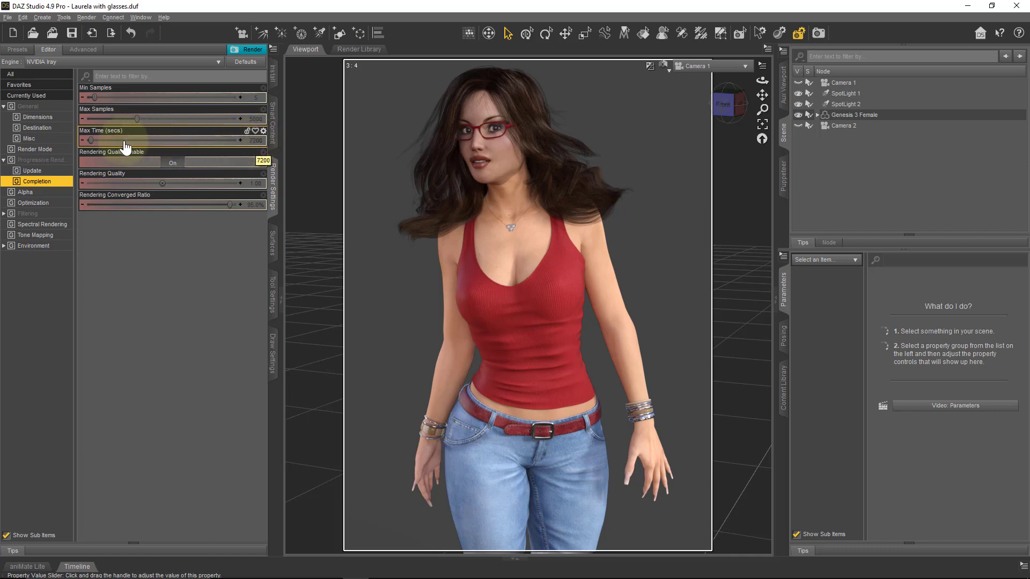
left_click_drag(91, 140, 260, 140)
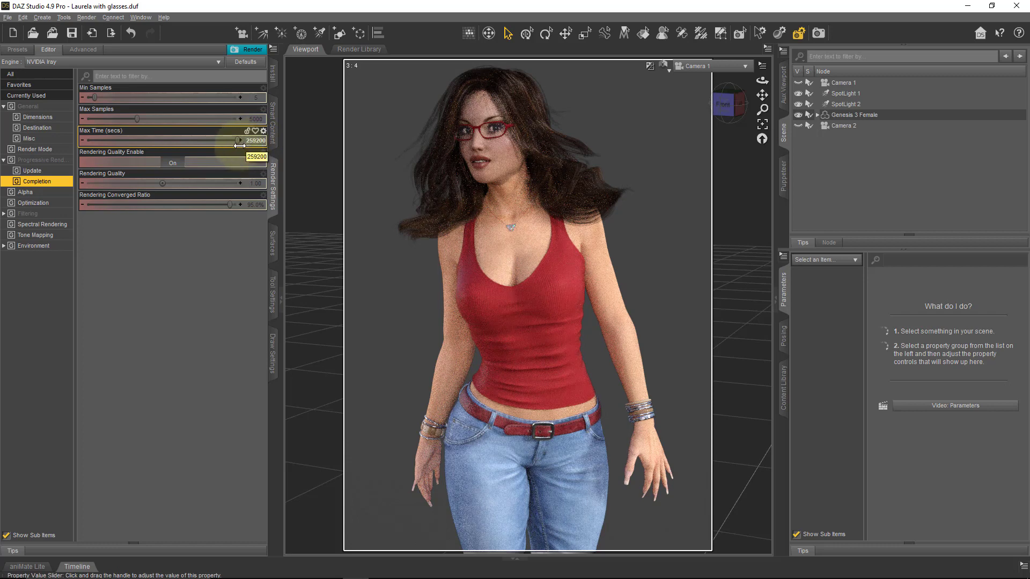
mouse_move(237, 141)
left_click(263, 131)
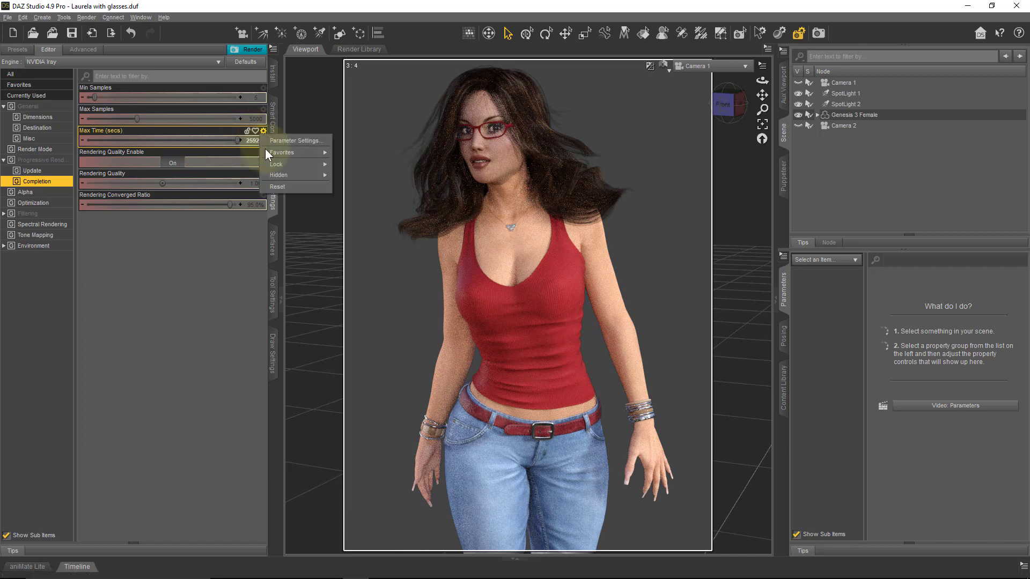
left_click(277, 186)
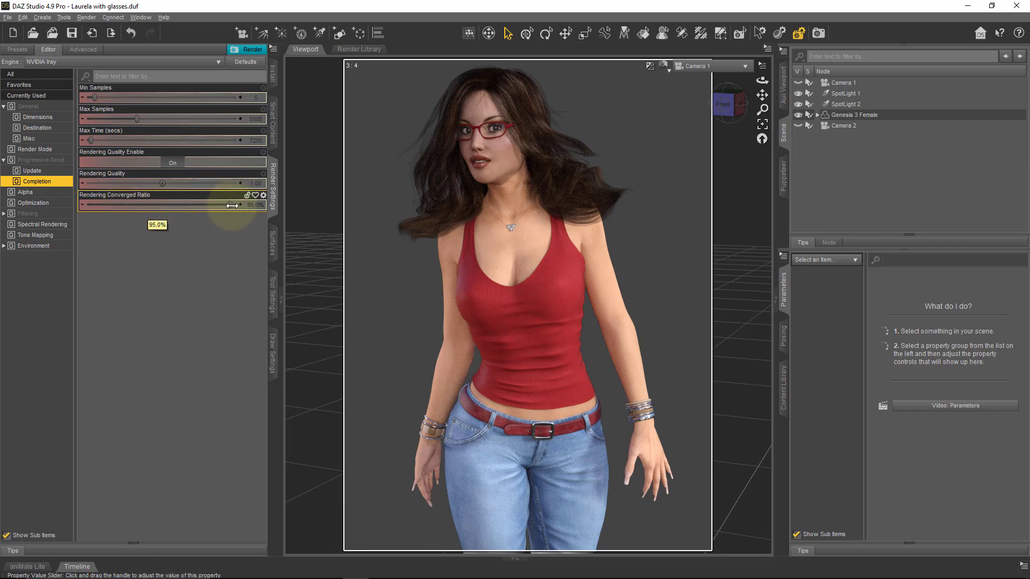
Try a Rendering Converged Ratio of 100% with a higher Rendering Quality, and reset both parameters to their defaults
left_click_drag(230, 205, 255, 205)
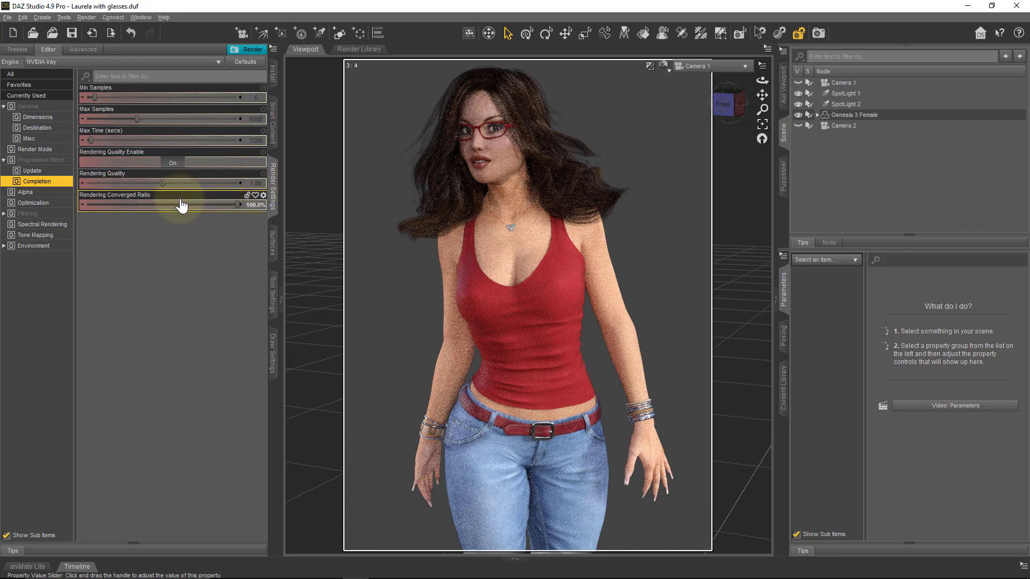
left_click_drag(163, 185, 185, 184)
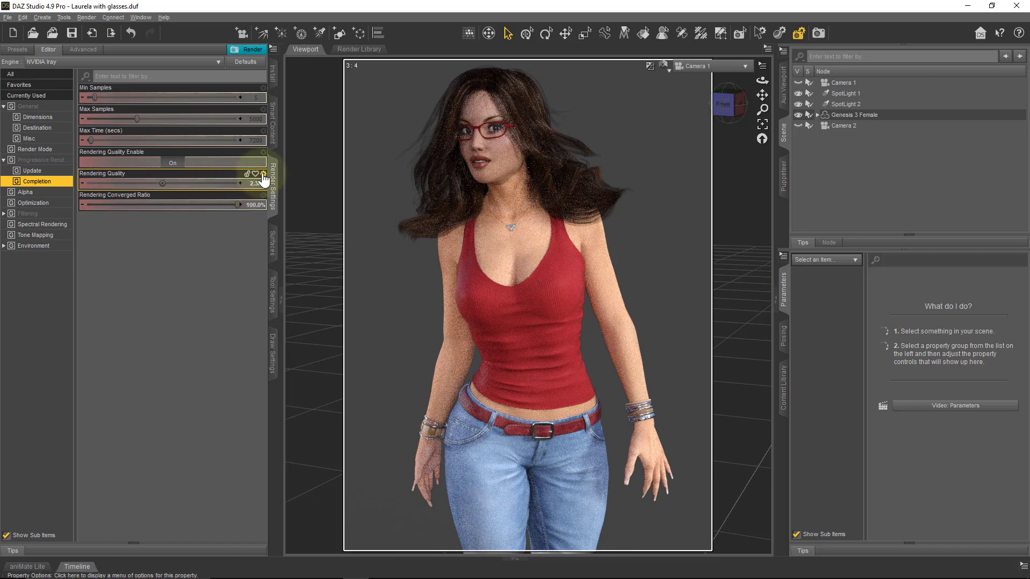
left_click(263, 176)
left_click(267, 230)
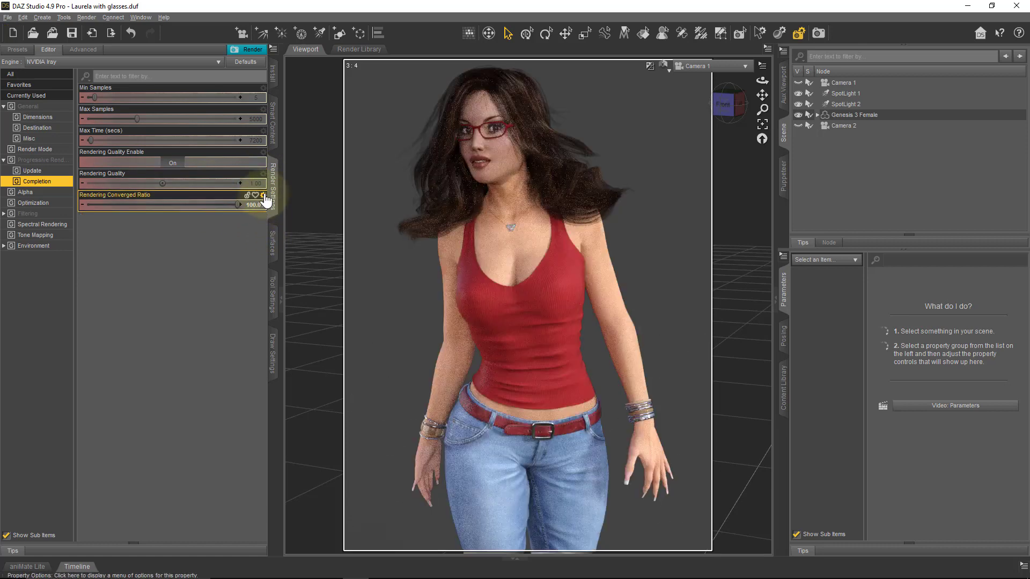
left_click(263, 195)
left_click(266, 249)
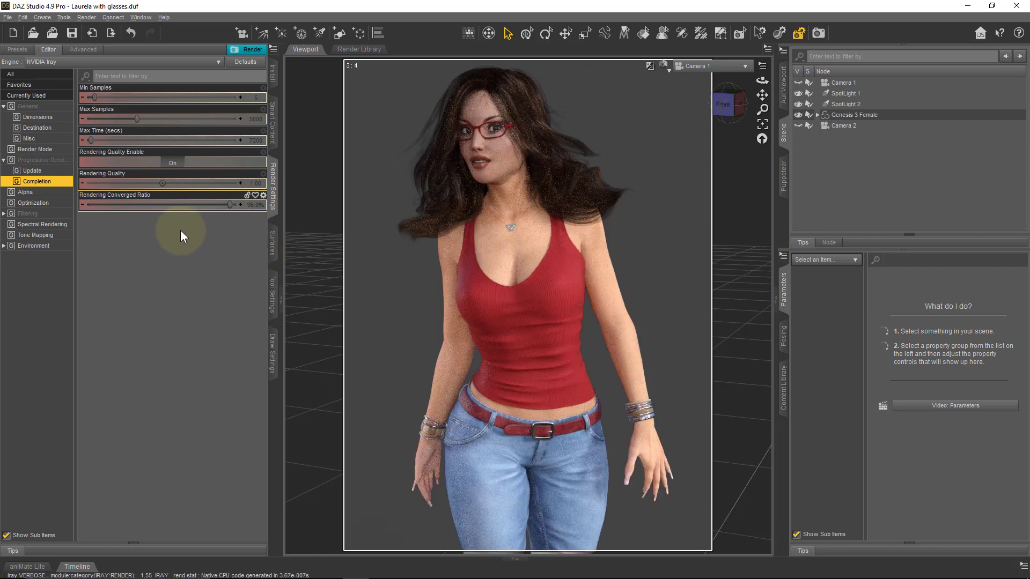
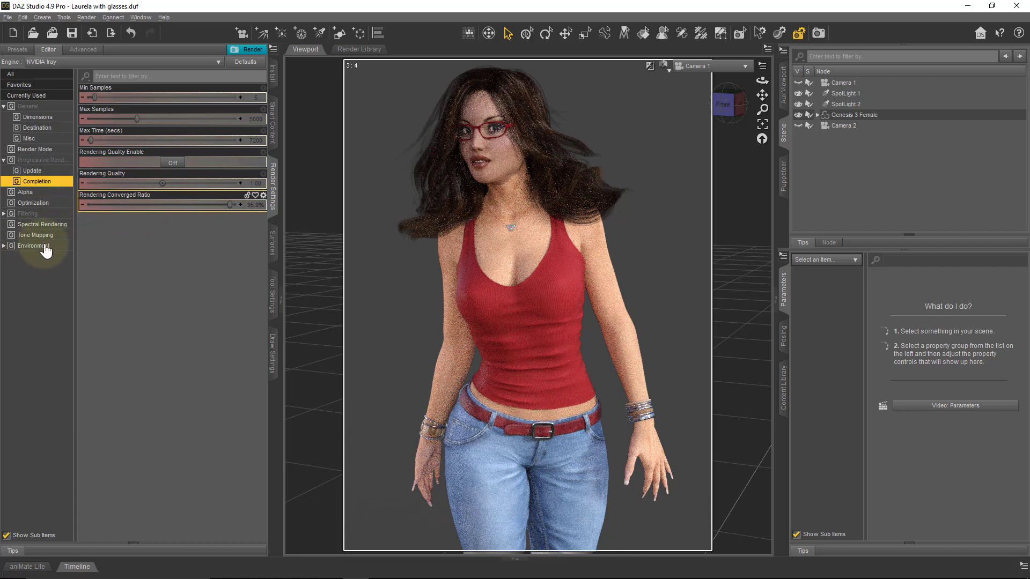
Expand the Environment group and check the global pixel size in the Dimensions settings
left_click(4, 247)
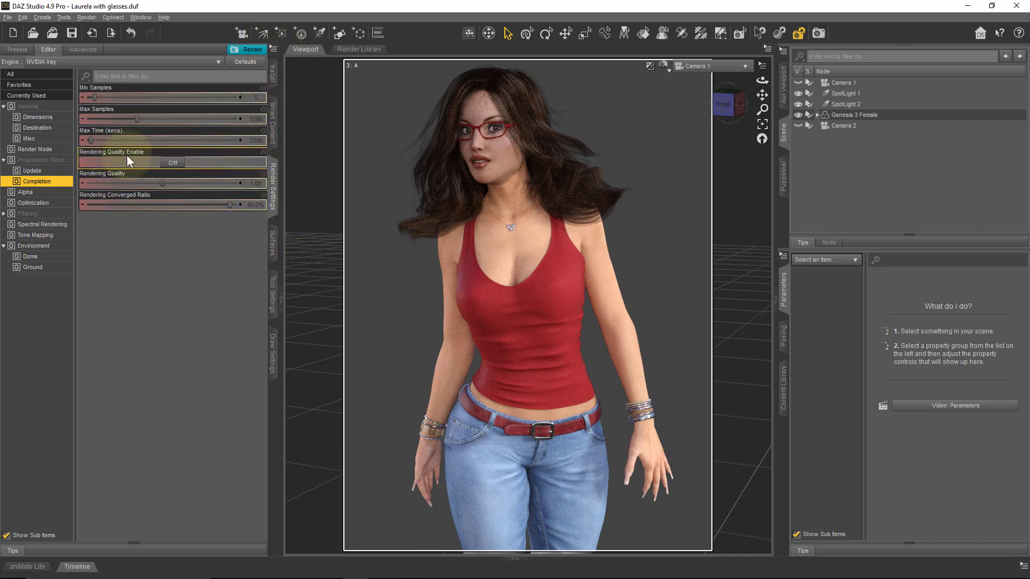
left_click(39, 117)
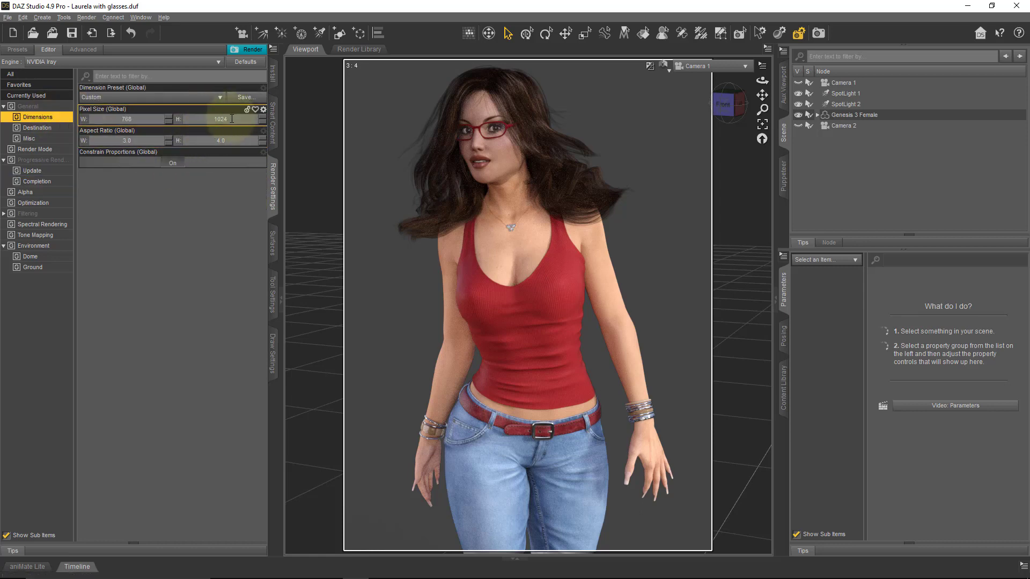
left_click(211, 119)
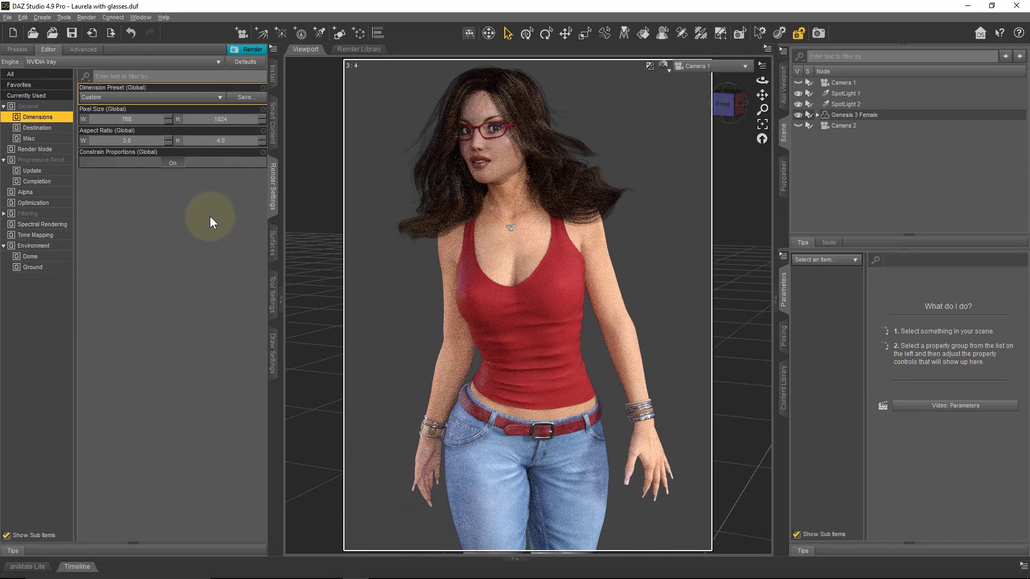
Show the Aux Viewport and run a test render with the main viewport in NVIDIA Iray, enlarging the render window before cancelling
left_click(669, 70)
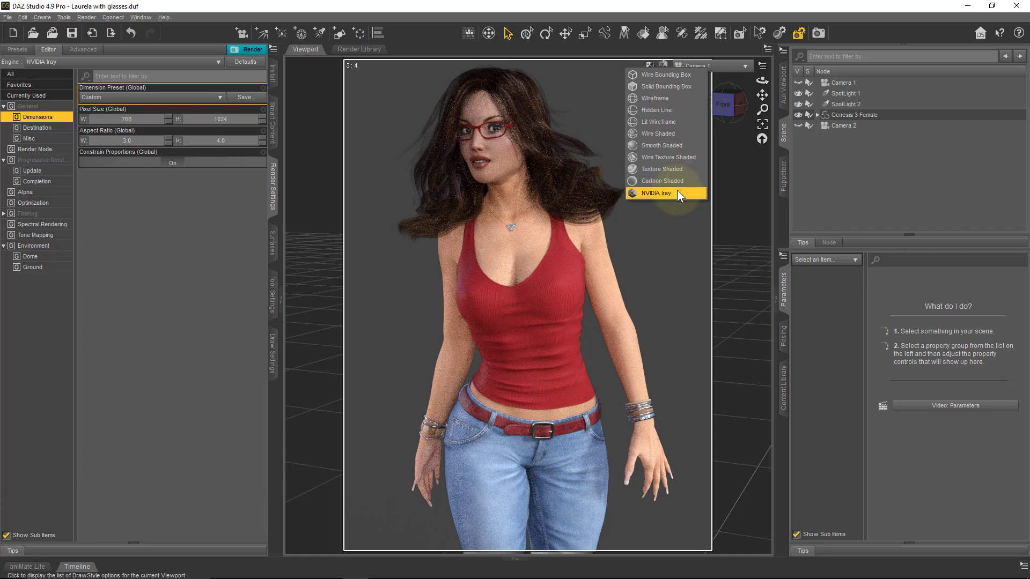
left_click(786, 98)
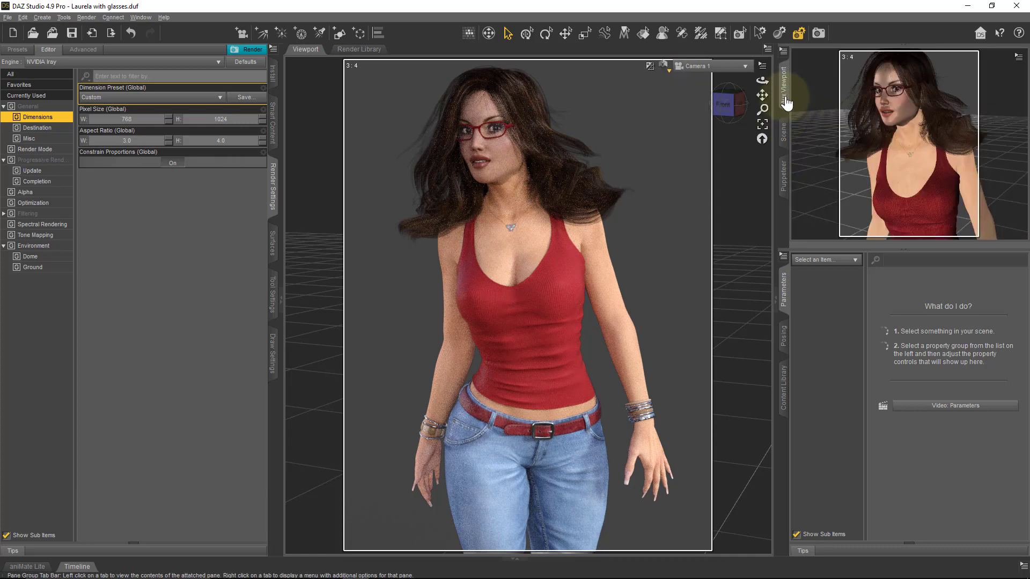
left_click(258, 50)
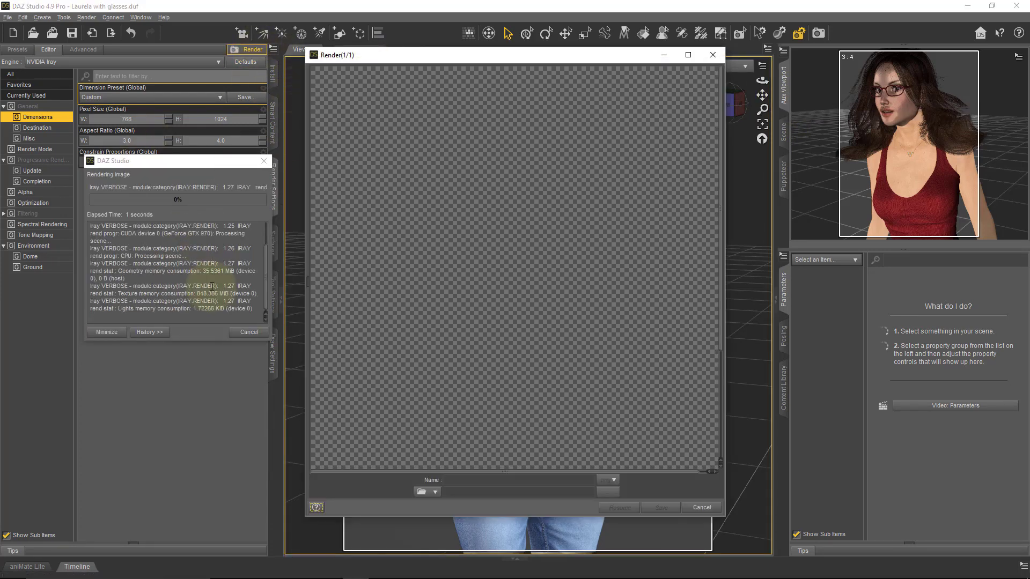
left_click_drag(469, 56, 544, 41)
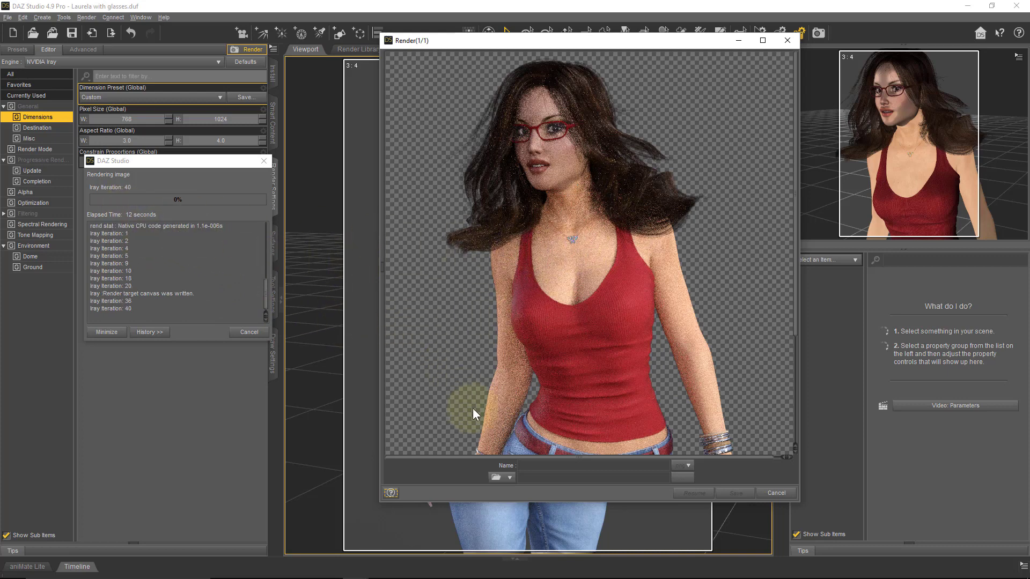
left_click_drag(690, 502, 690, 565)
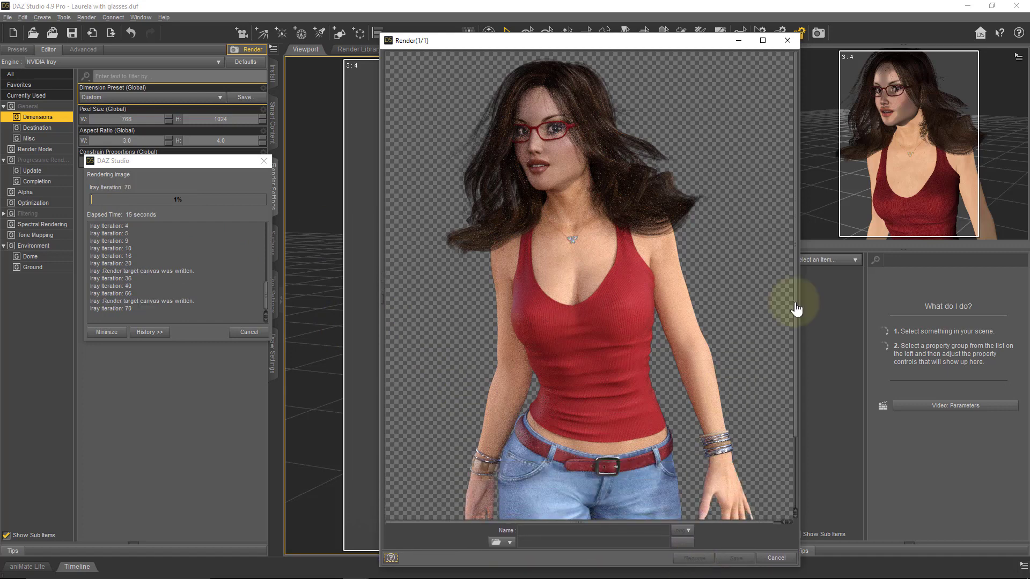
mouse_move(796, 309)
left_mouse_down()
mouse_move(788, 368)
mouse_move(805, 311)
left_mouse_up()
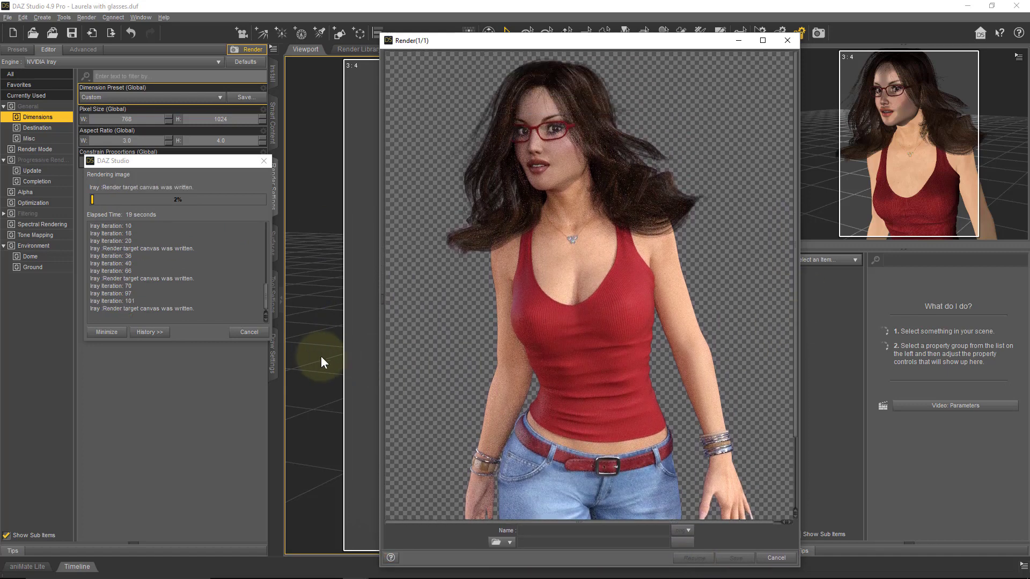
left_click(255, 332)
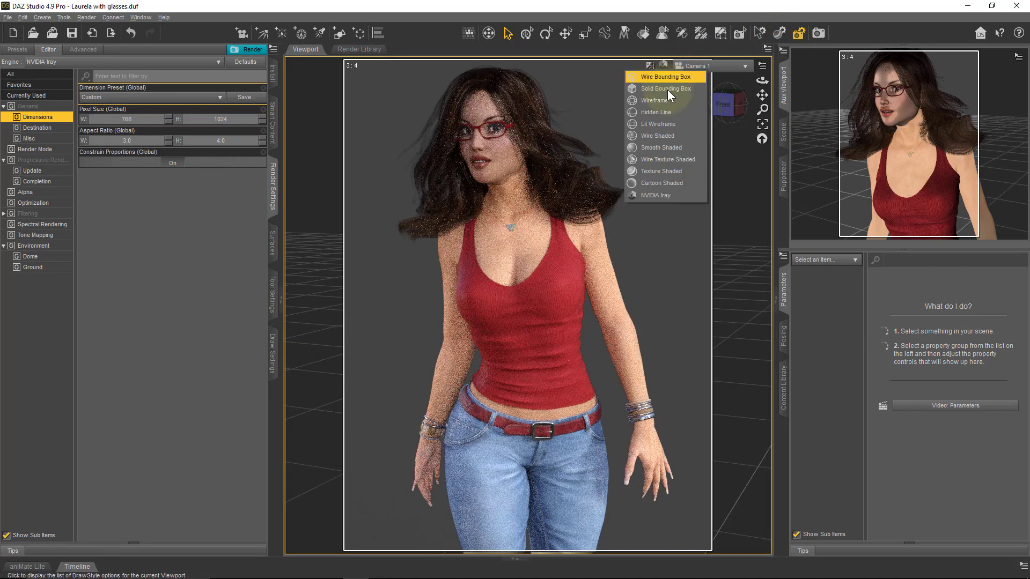
Switch the main viewport to the Texture Shaded draw style and start another render, moving and enlarging its window
left_click(681, 173)
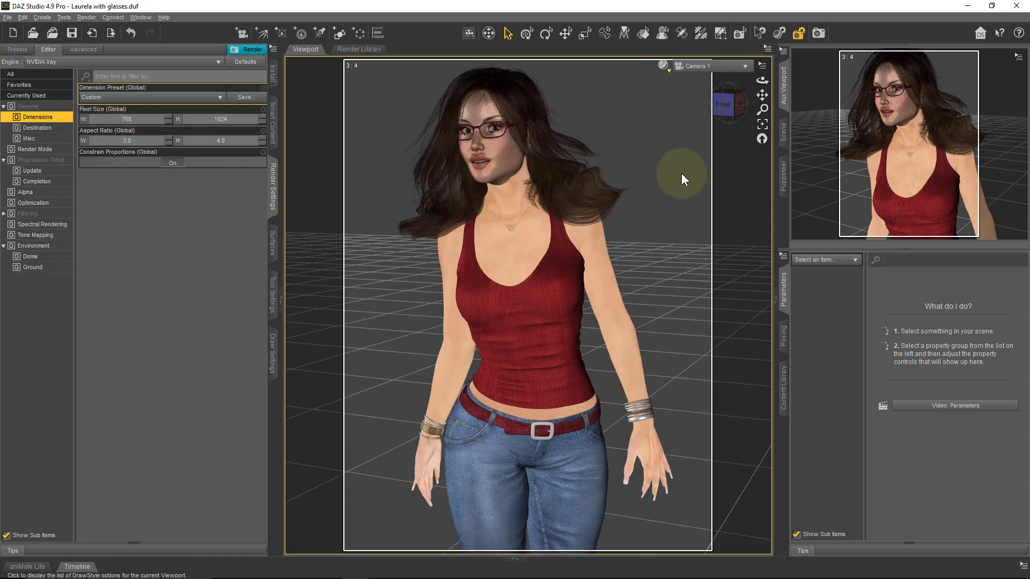
left_click(254, 51)
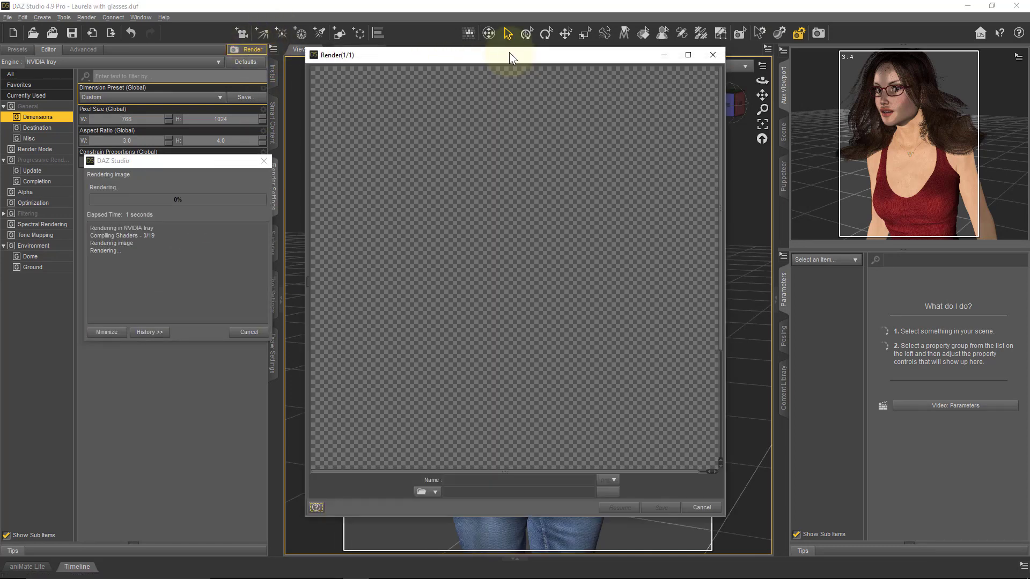
left_click_drag(509, 53, 613, 16)
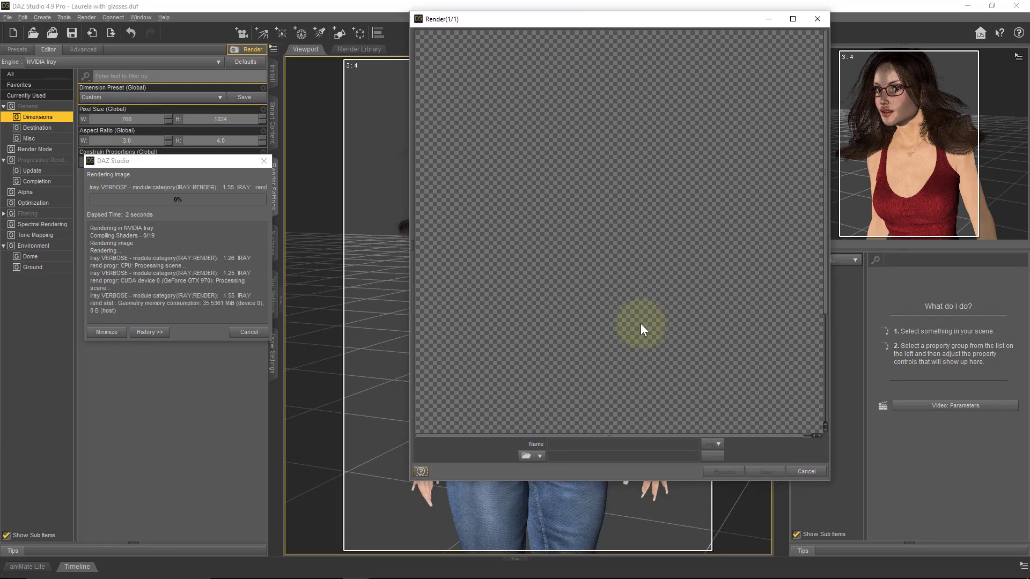
left_click_drag(757, 484, 766, 565)
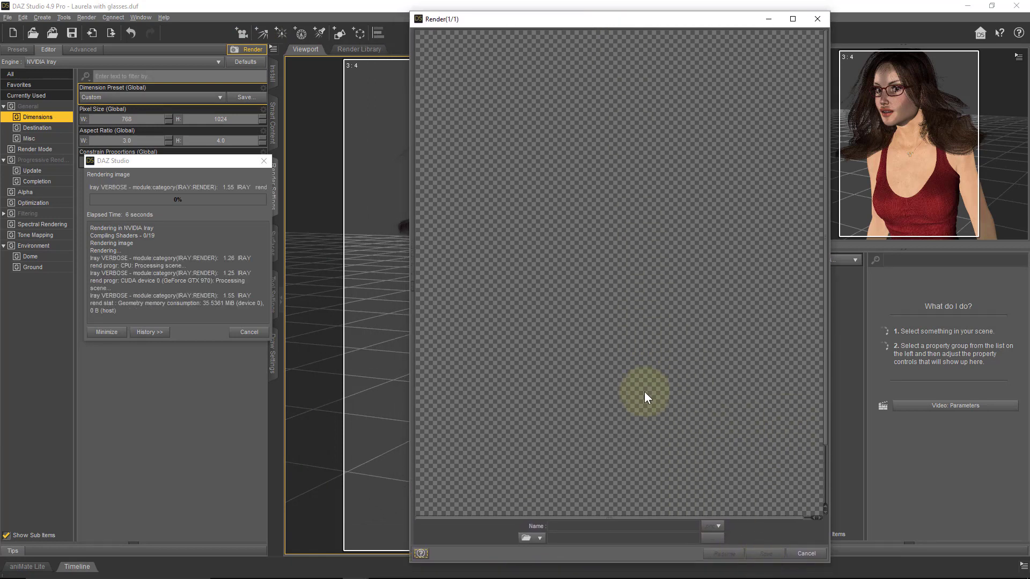